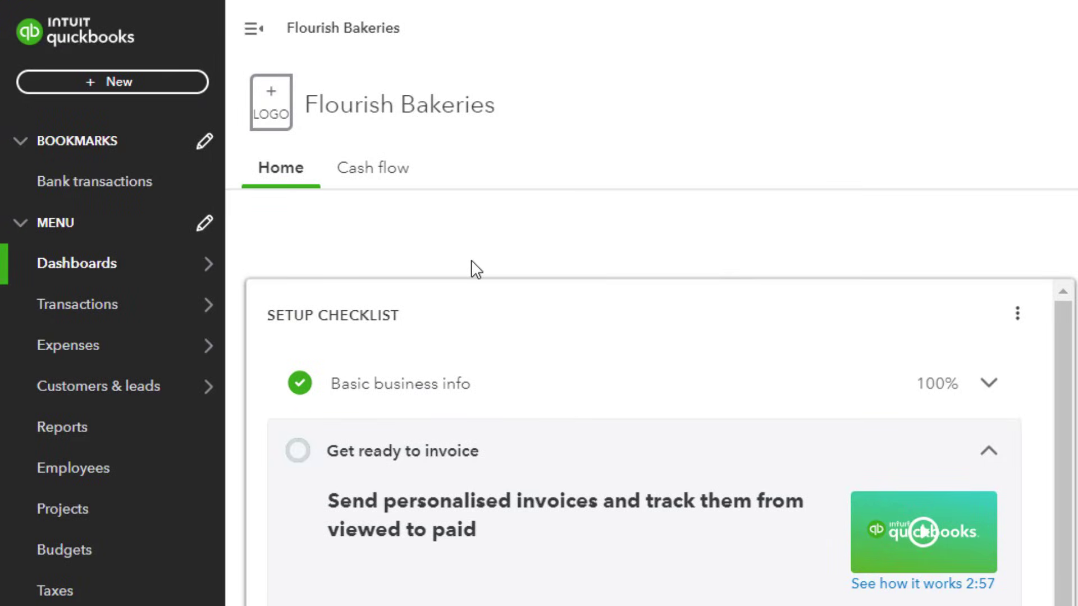
# Step: Start a Receive Payment for the customer, bringing up invoices 1006, 1007 and 1008
pyautogui.click(149, 86)
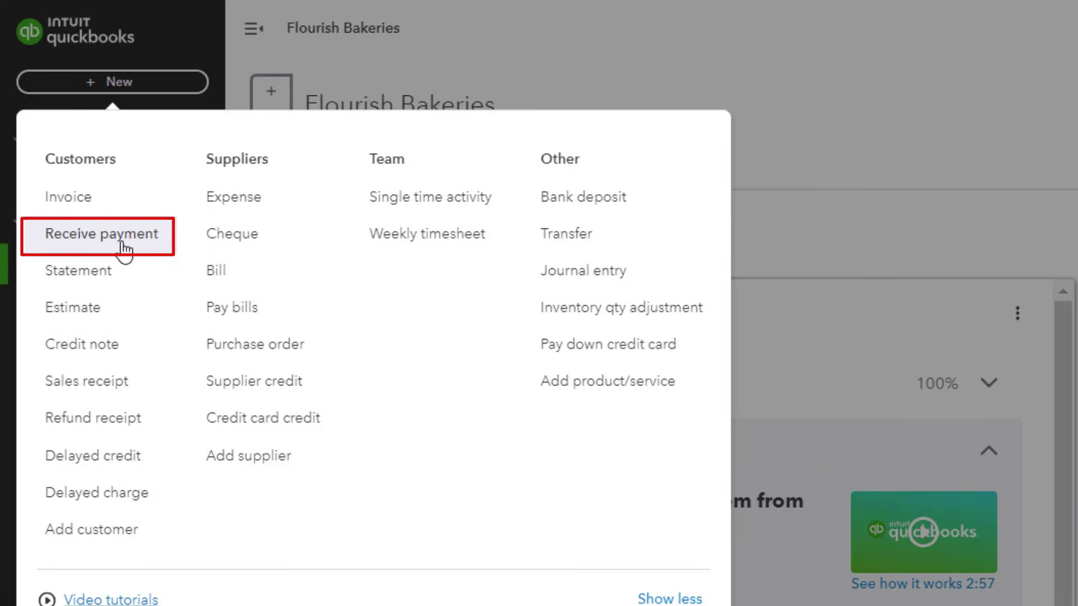
pyautogui.click(123, 244)
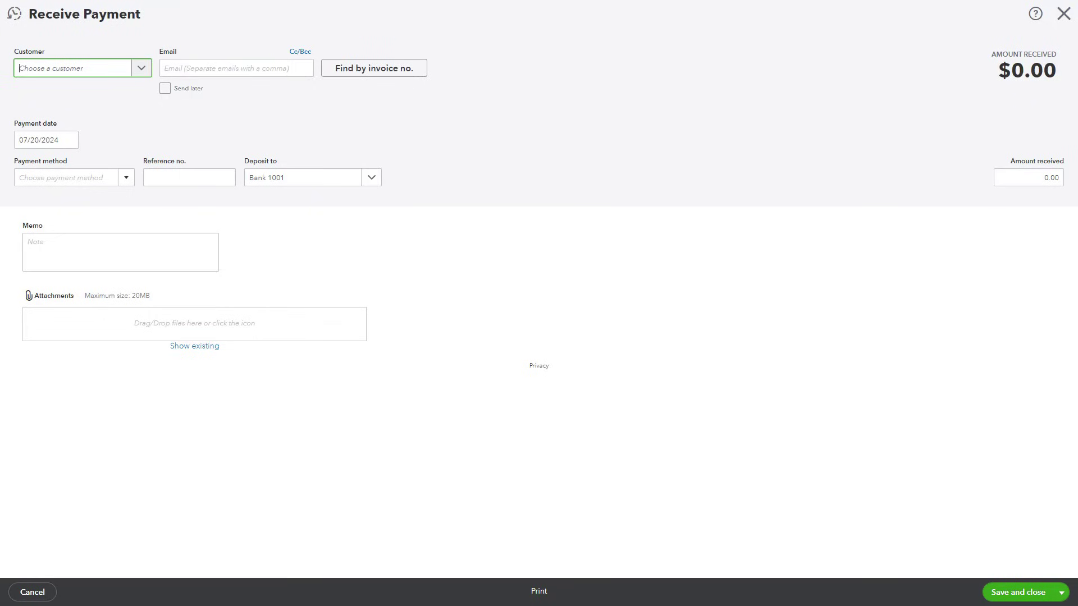
pyautogui.click(141, 70)
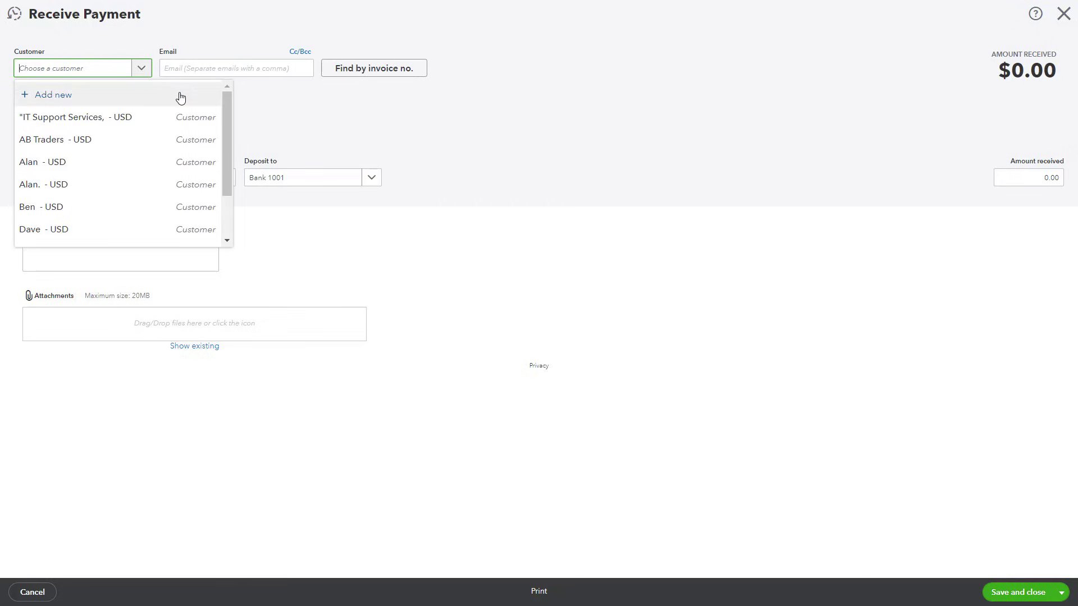
pyautogui.click(294, 116)
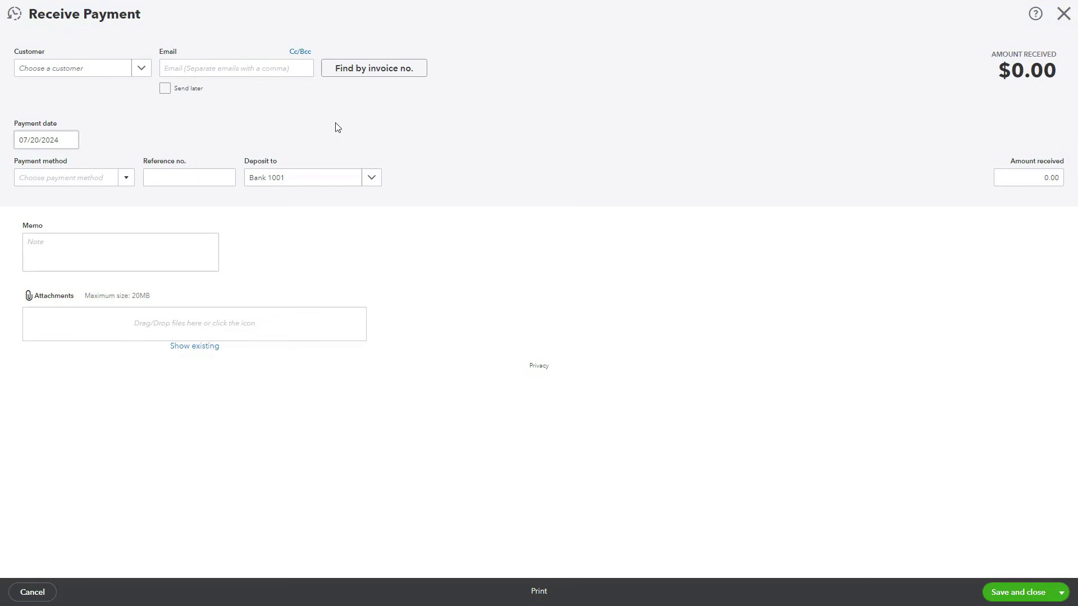
pyautogui.click(142, 70)
pyautogui.click(99, 183)
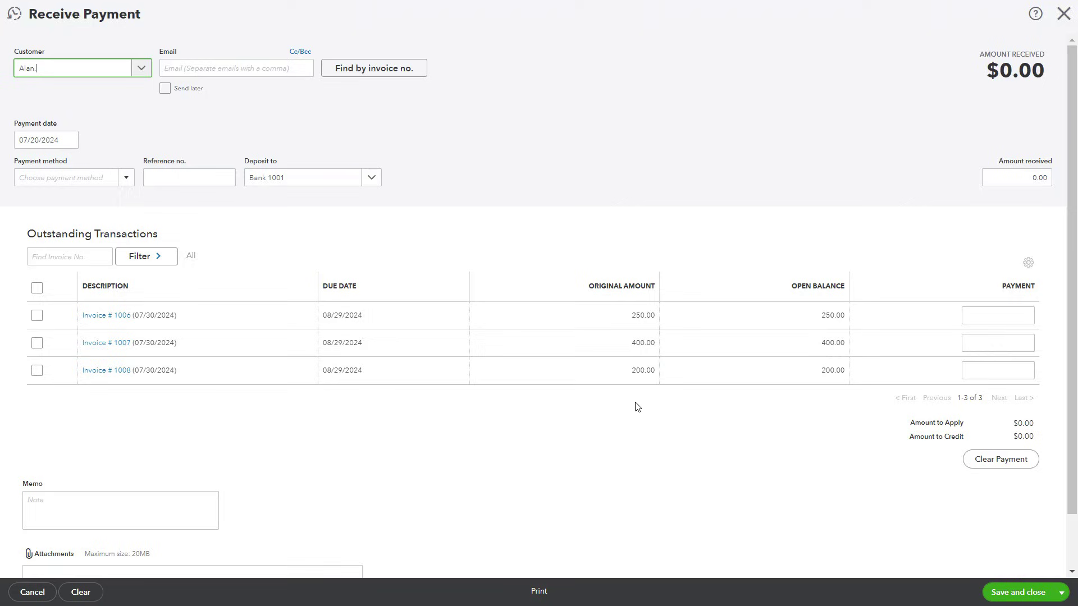
# Step: Set the payment method to Cheque, reference 123, deposited to Undeposited Funds
pyautogui.click(124, 178)
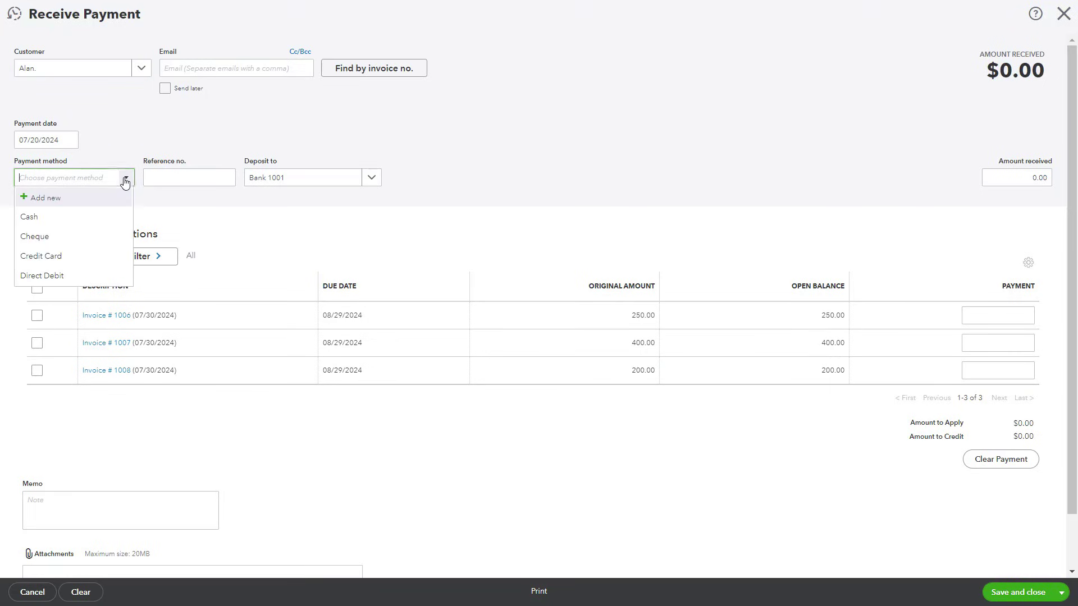
pyautogui.click(84, 236)
pyautogui.click(171, 180)
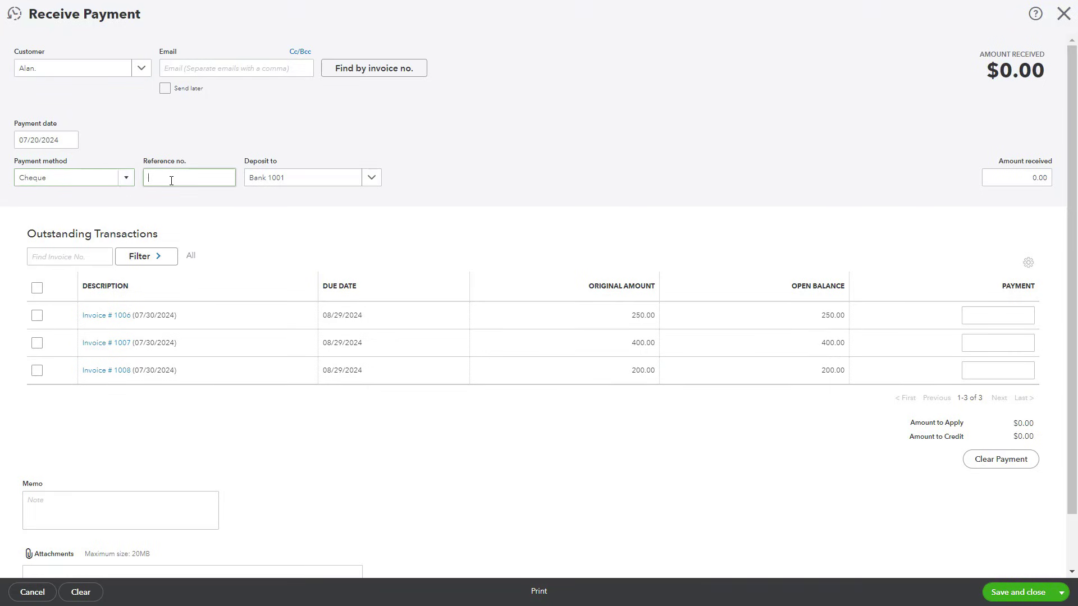
pyautogui.write('123')
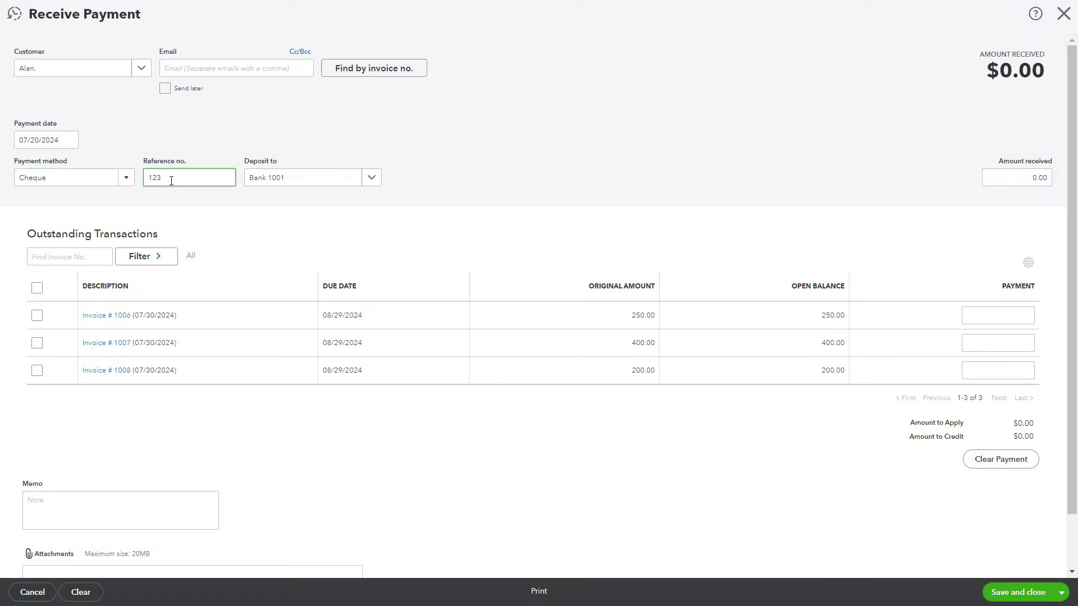
pyautogui.click(373, 183)
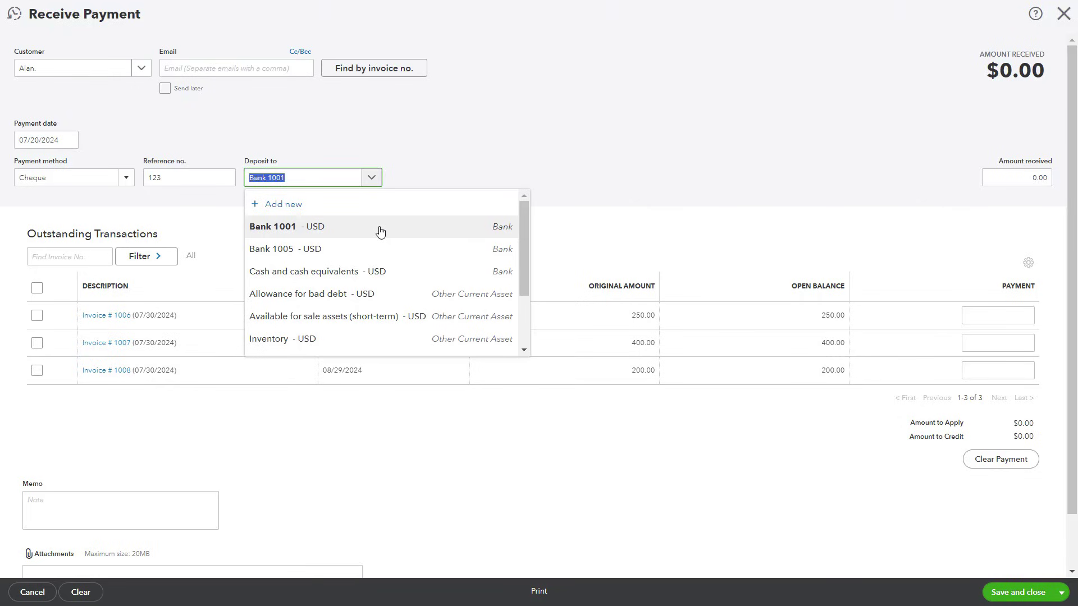
pyautogui.write('u')
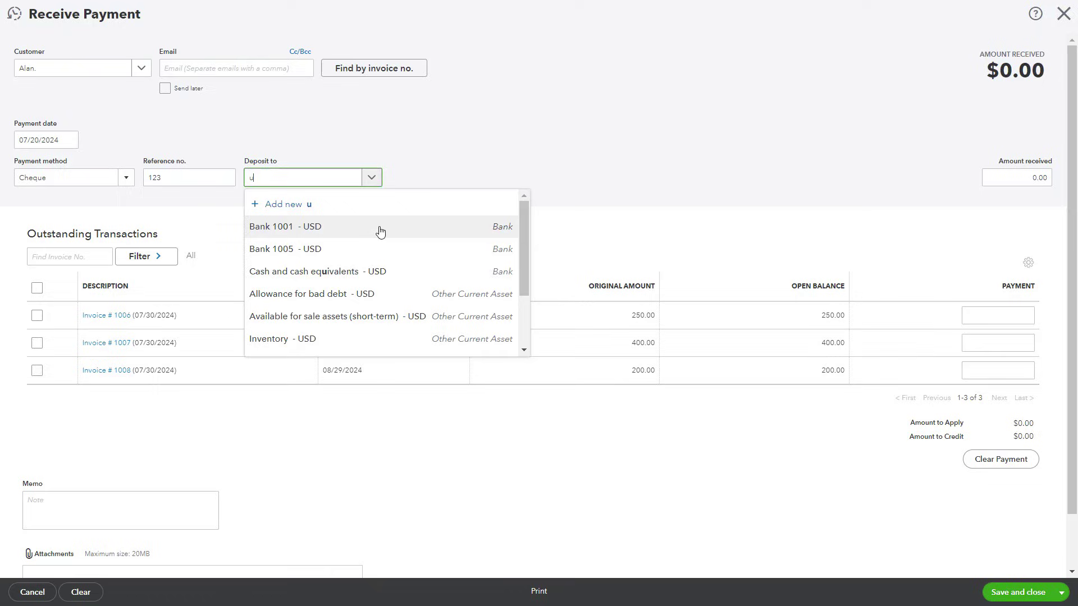
pyautogui.write('ndepo')
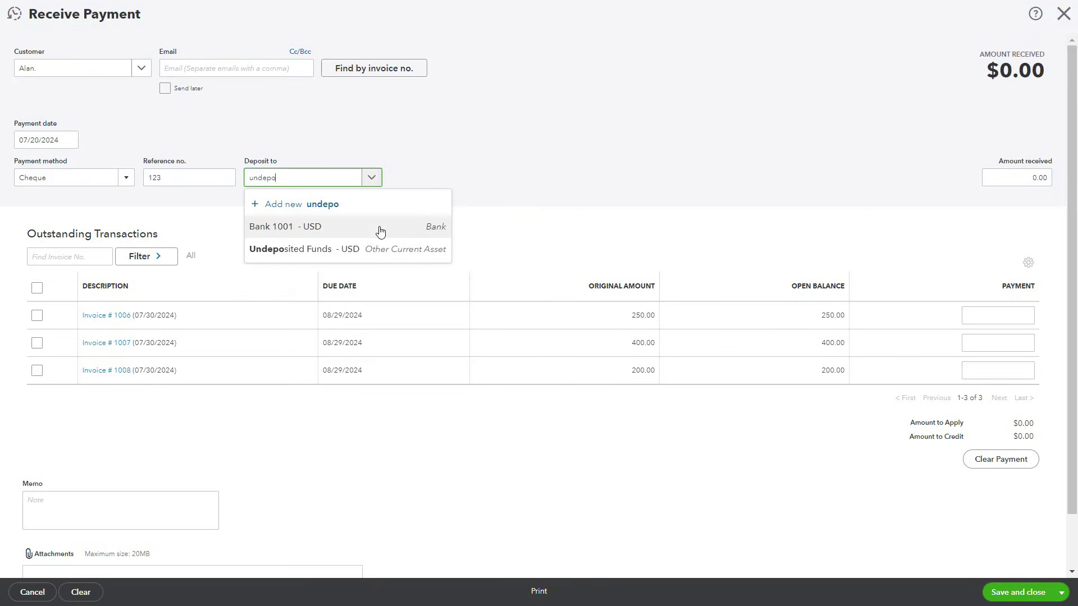
pyautogui.click(352, 248)
pyautogui.click(352, 247)
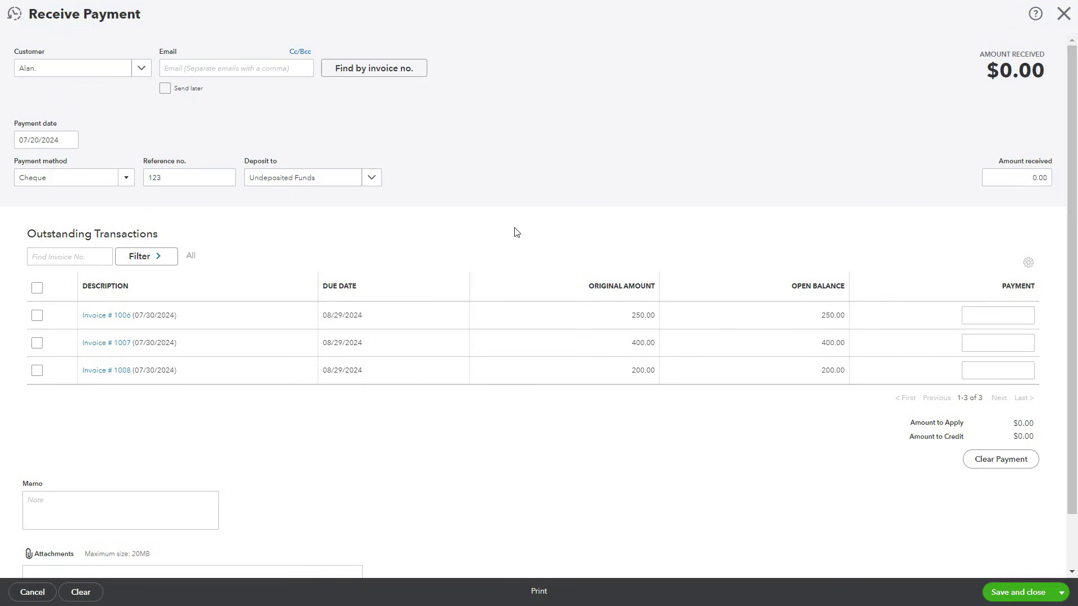
# Step: Enter 250 as the amount received and keep it applied to invoice 1006
pyautogui.click(1038, 177)
pyautogui.write('250')
pyautogui.press('Tab')
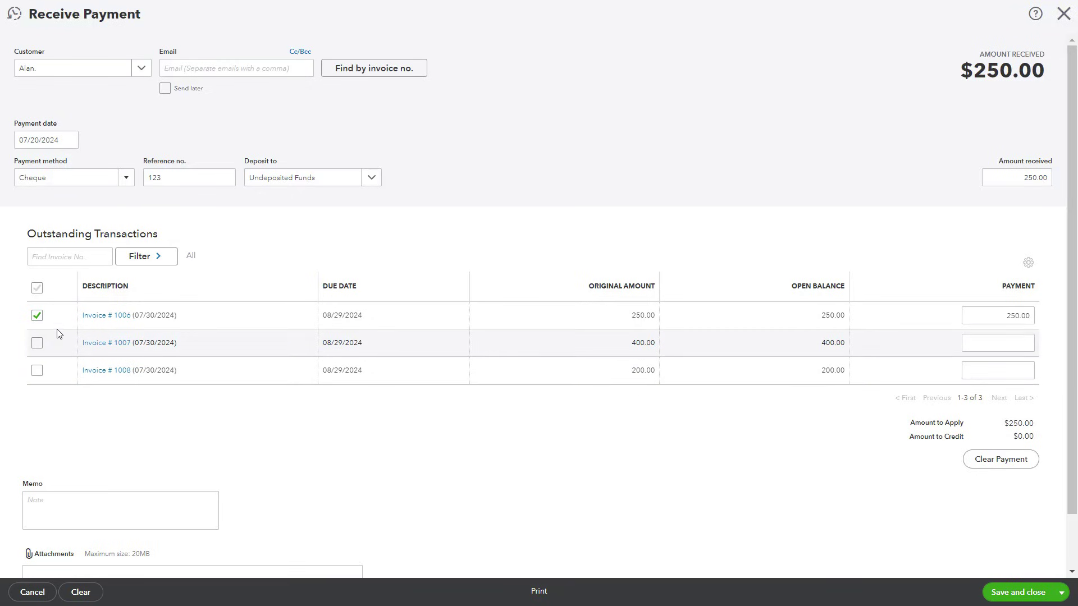
pyautogui.click(37, 318)
pyautogui.click(37, 343)
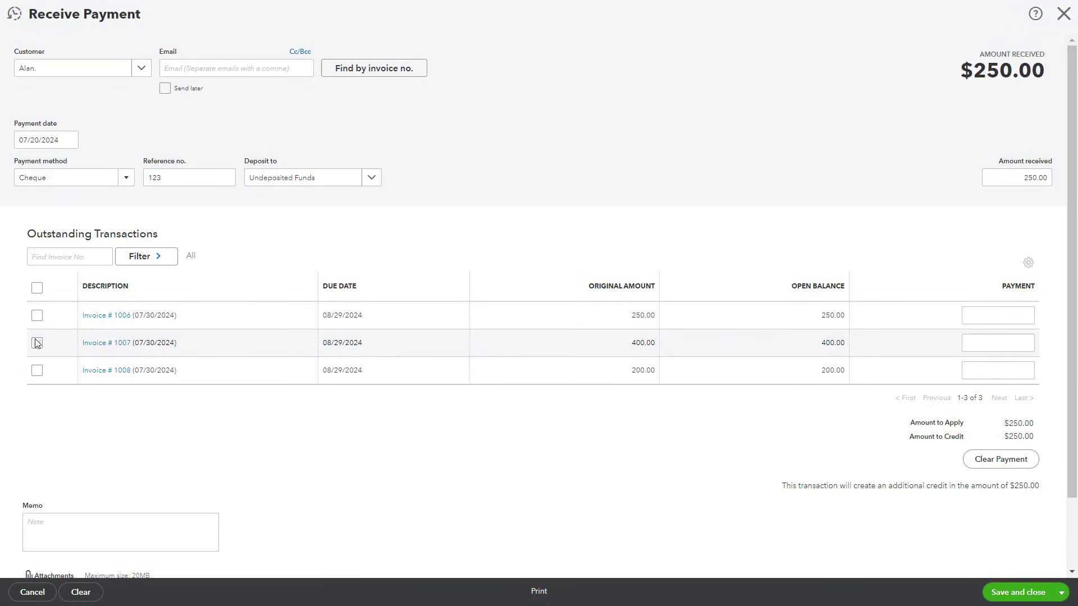
pyautogui.click(38, 346)
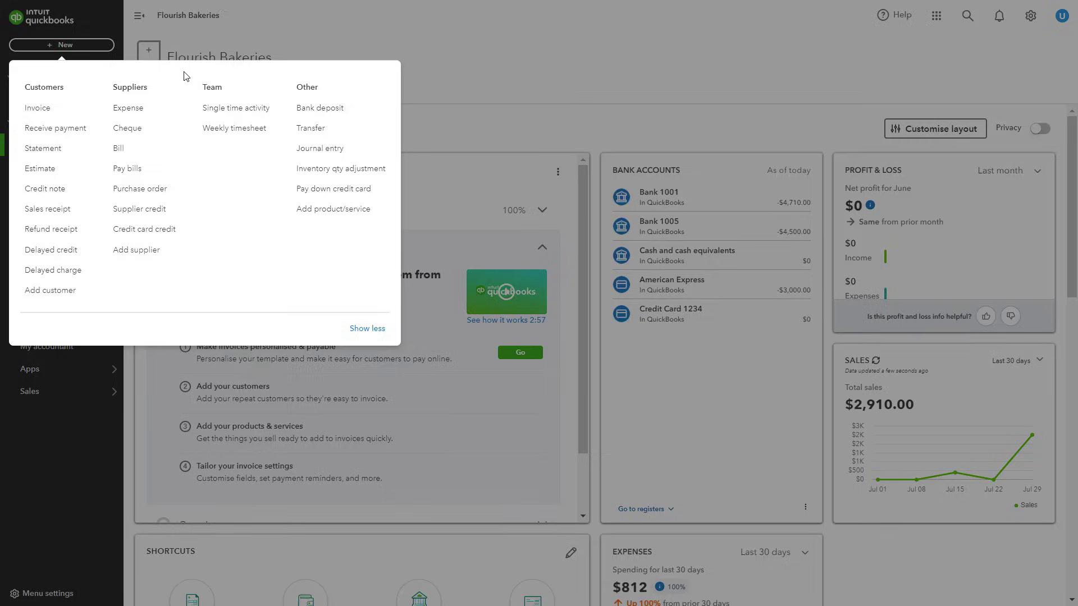
# Step: Start a new bank deposit from the create menu
pyautogui.click(349, 114)
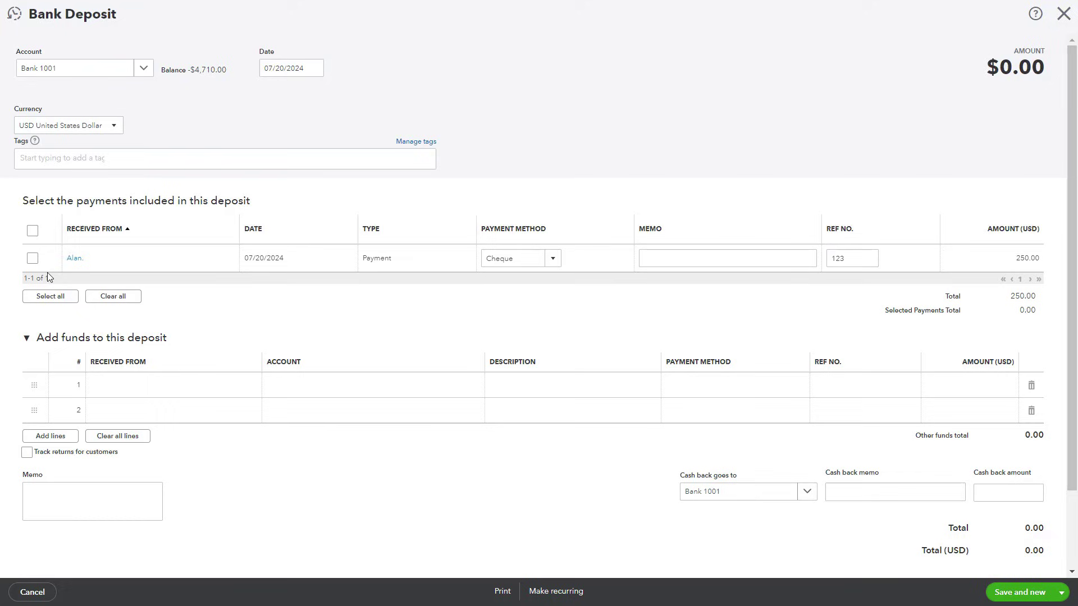
# Step: Include the $250 cheque payment and set the first added-funds line's customer
pyautogui.click(32, 258)
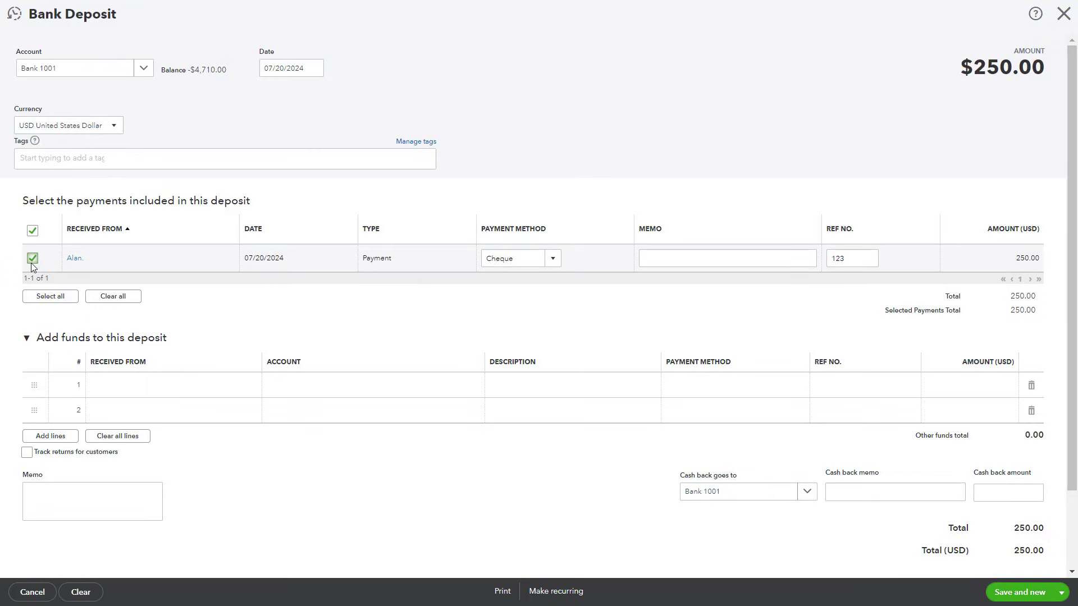
pyautogui.click(196, 386)
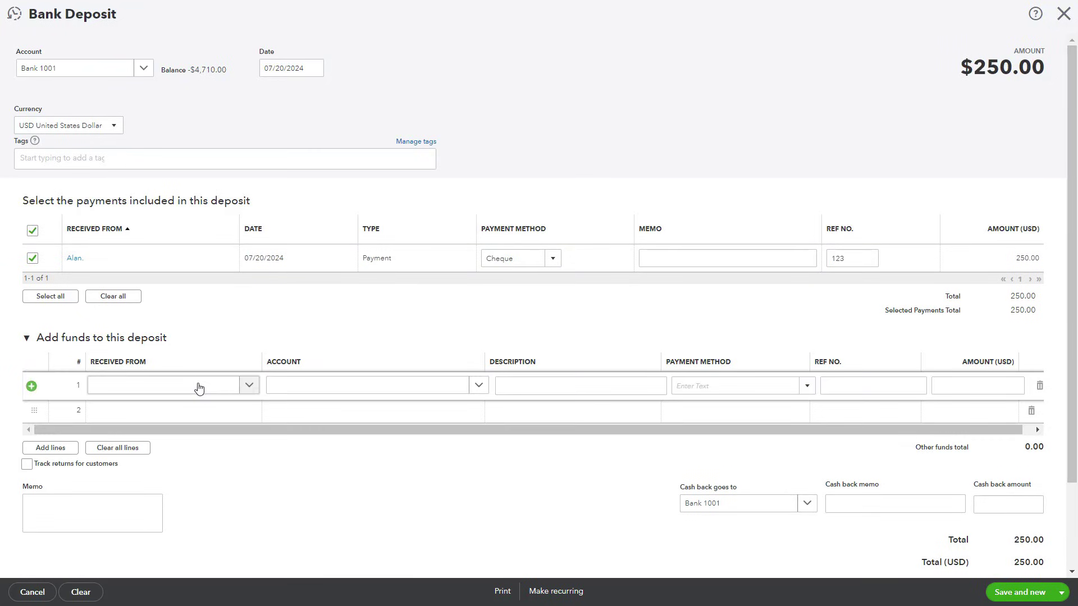
pyautogui.click(250, 388)
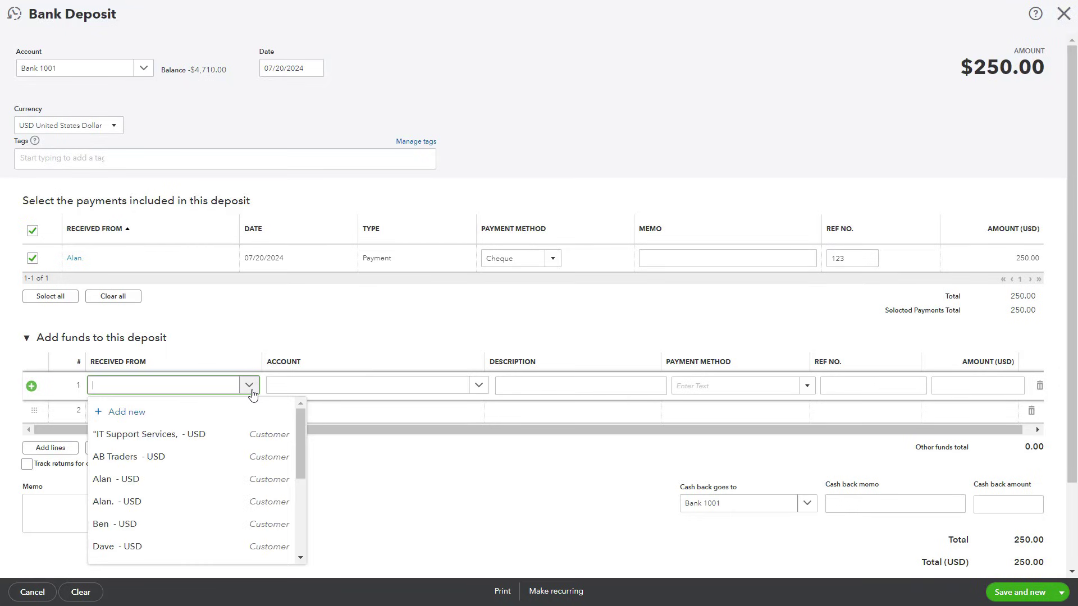
pyautogui.click(193, 499)
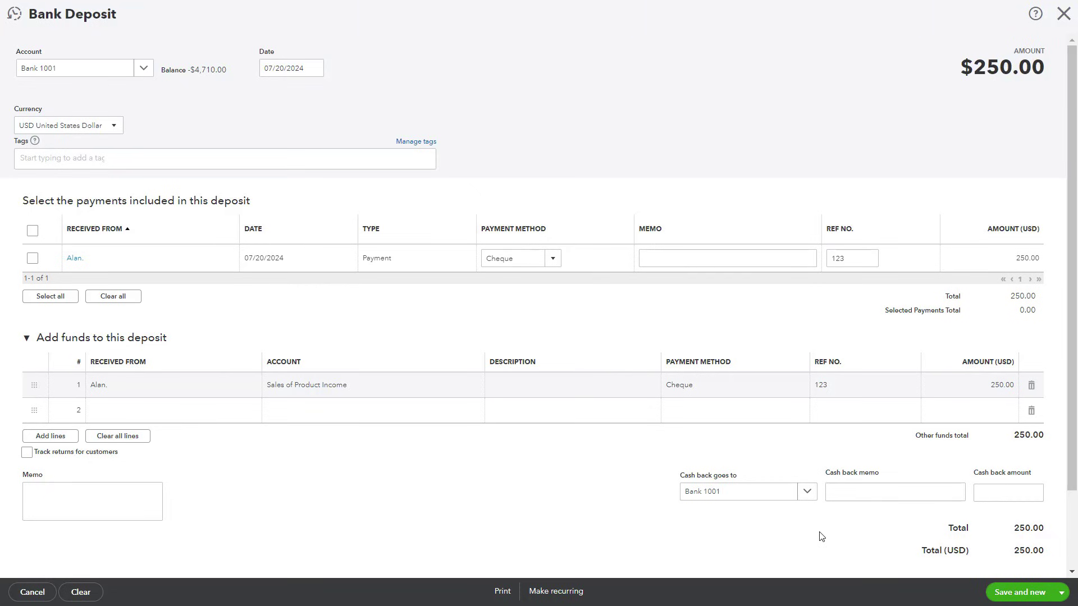
# Step: Save and close the Bank 1001 deposit
pyautogui.click(1060, 595)
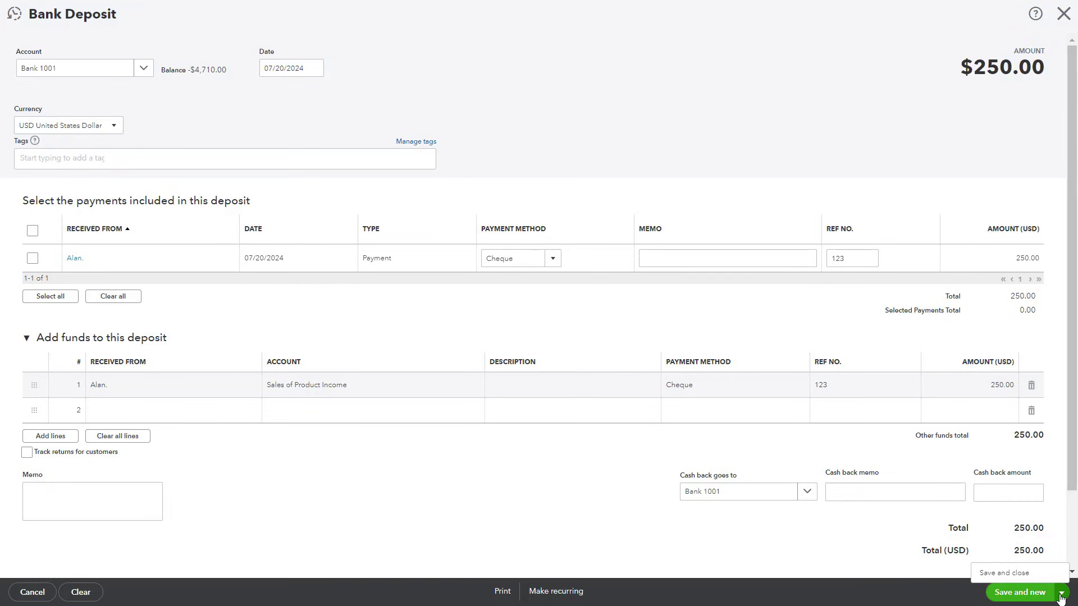
pyautogui.click(1008, 573)
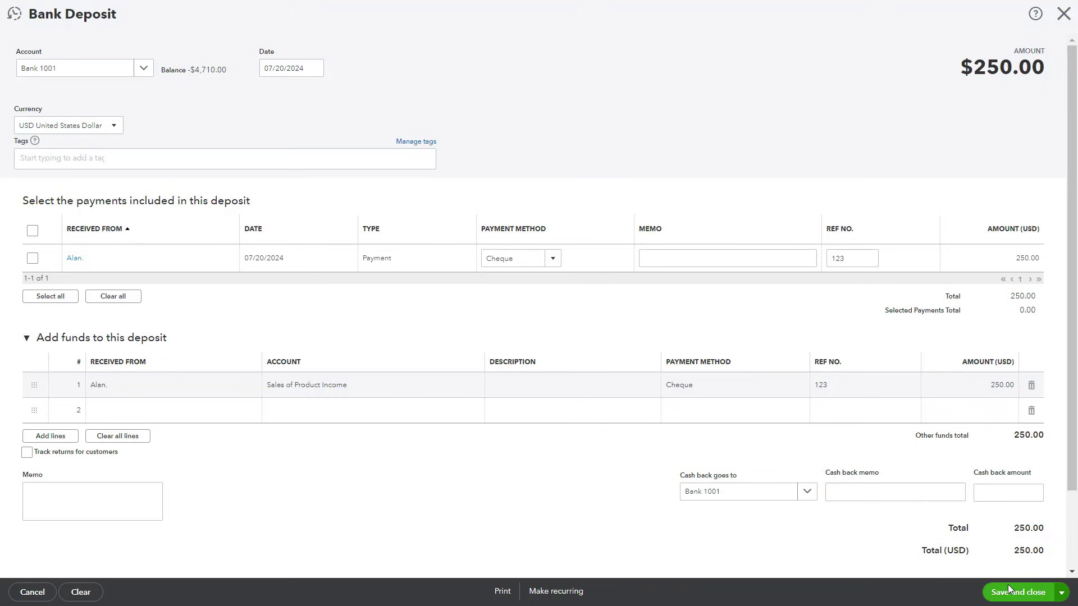
pyautogui.click(1009, 589)
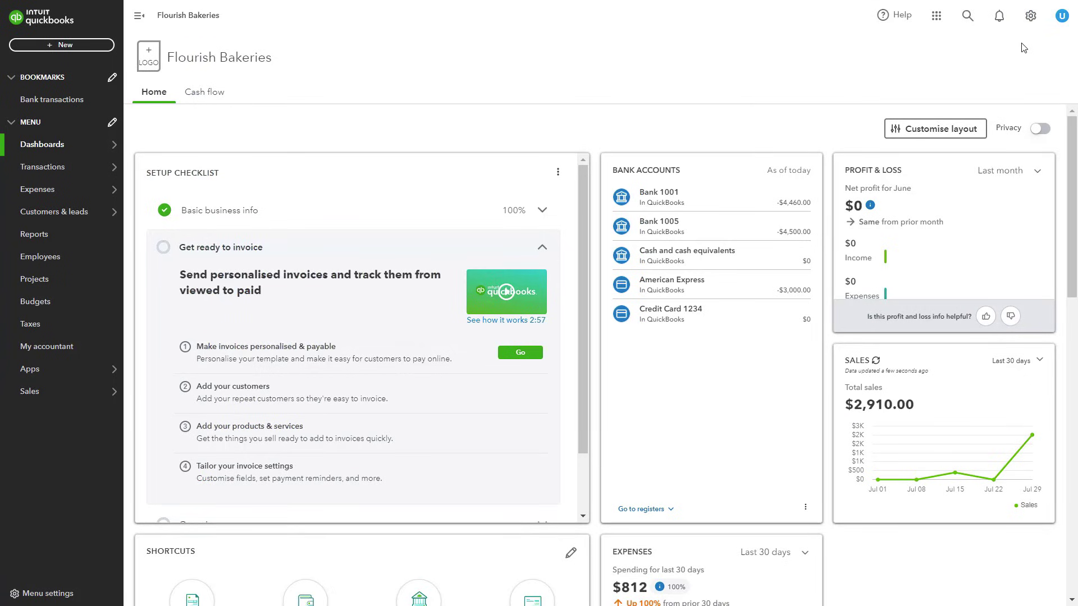
# Step: Open Bank 1001's account history from the Chart of accounts
pyautogui.click(1030, 16)
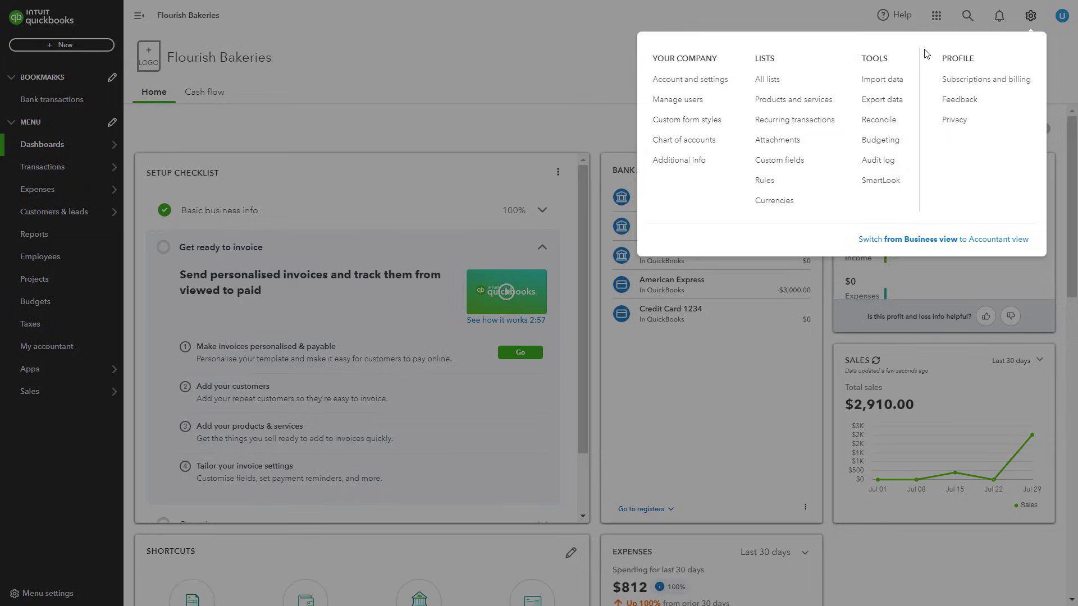
pyautogui.click(680, 145)
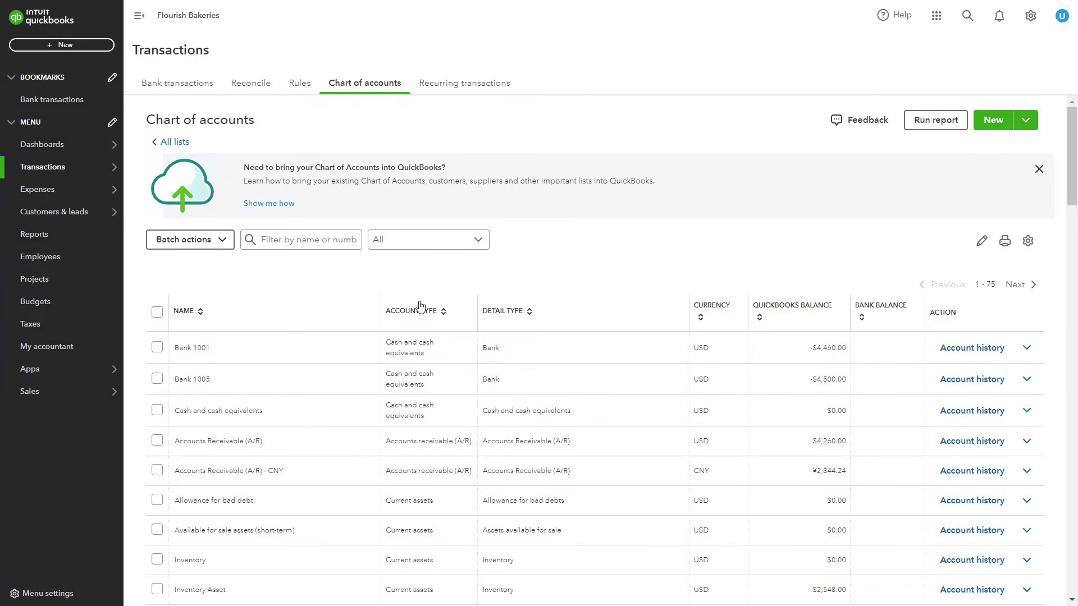
pyautogui.click(1018, 355)
pyautogui.click(932, 352)
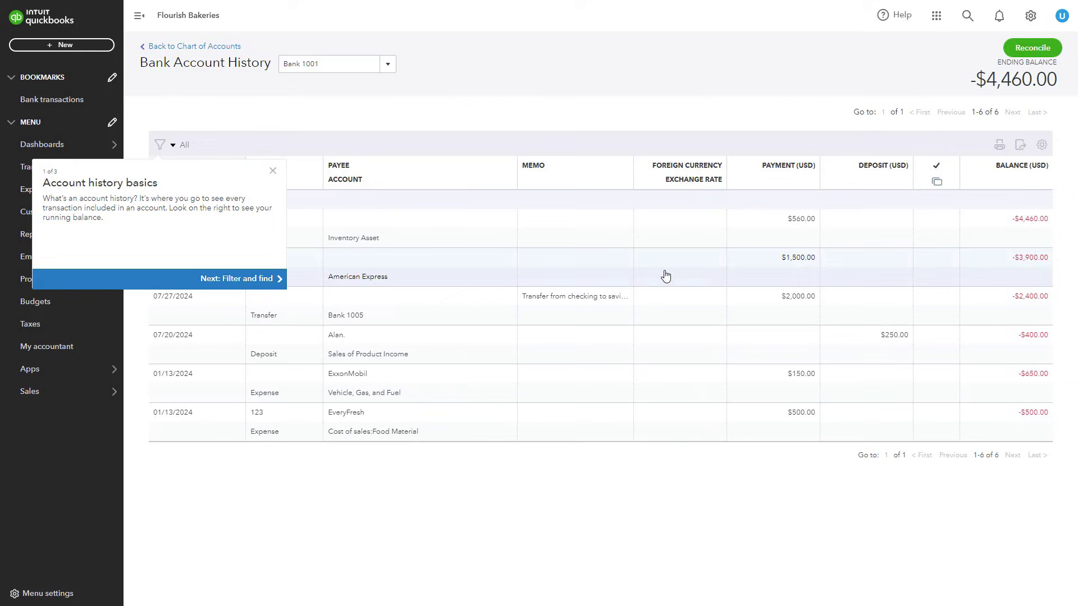
# Step: Reopen the 07/20/2024 $250.00 deposit from the register for editing
pyautogui.click(275, 174)
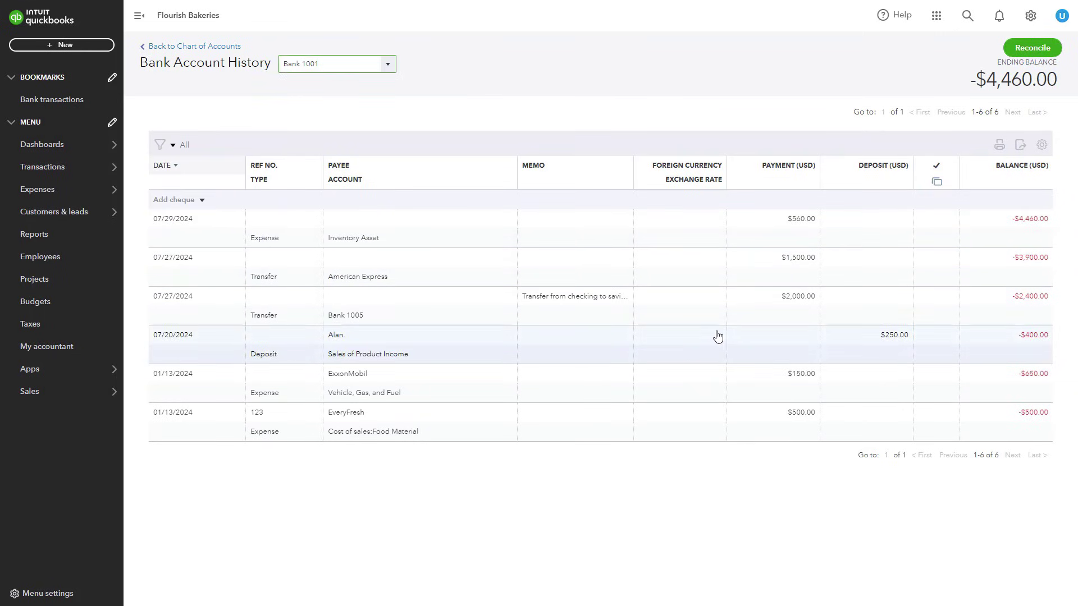
pyautogui.click(856, 342)
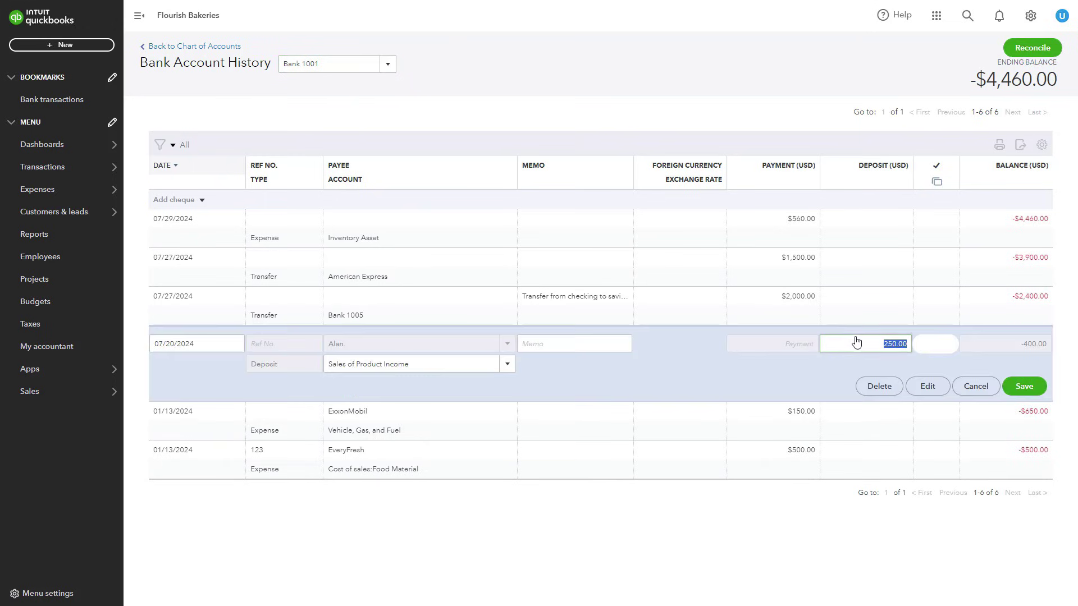
pyautogui.click(926, 387)
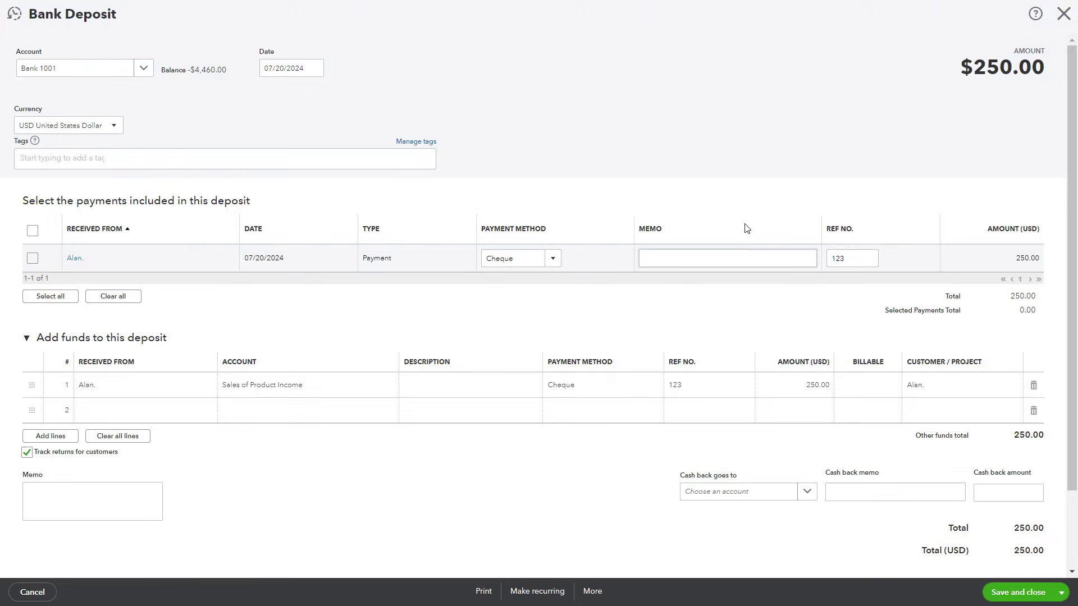
# Step: Scroll down to review the deposit's $250.00 Sales of Product Income line, reference 123
pyautogui.scroll(-1, 883, 199)
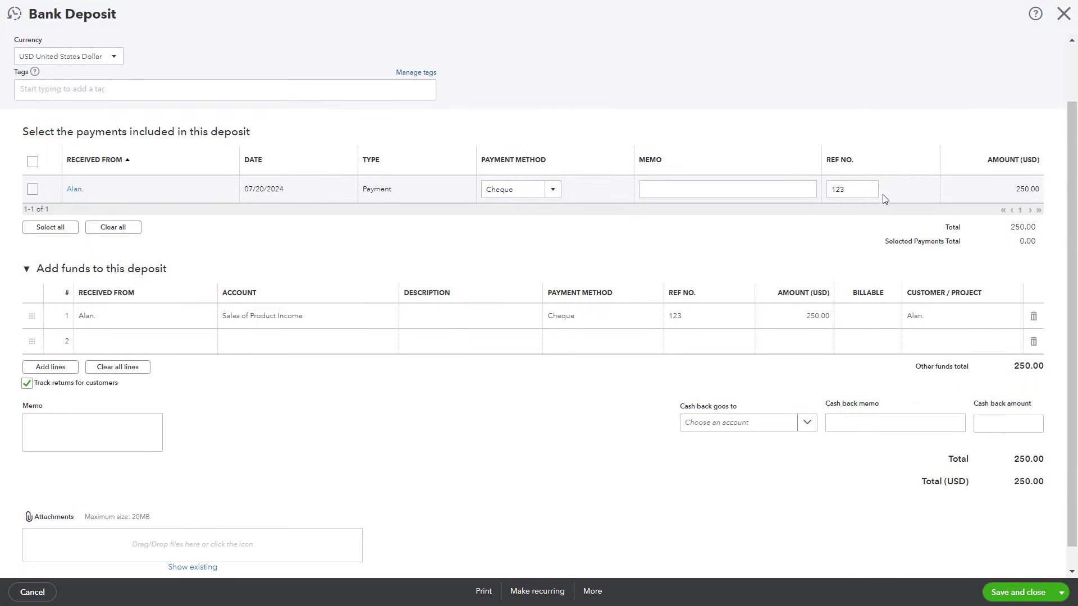
# Step: Close the deposit and return to the Home dashboard via Dashboards
pyautogui.scroll(2, 883, 199)
pyautogui.click(1062, 16)
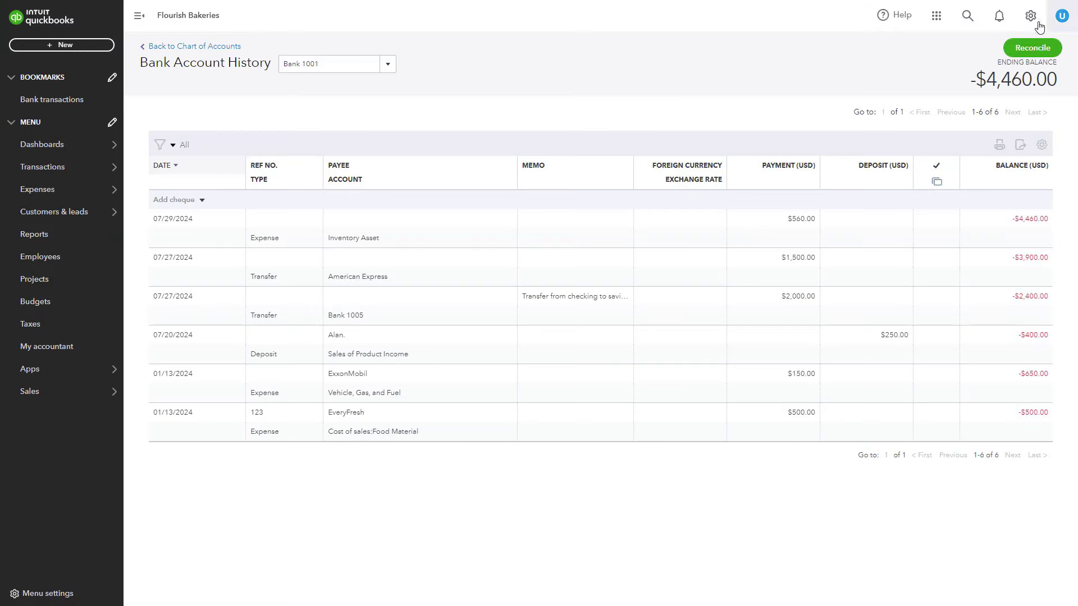
pyautogui.moveTo(51, 144)
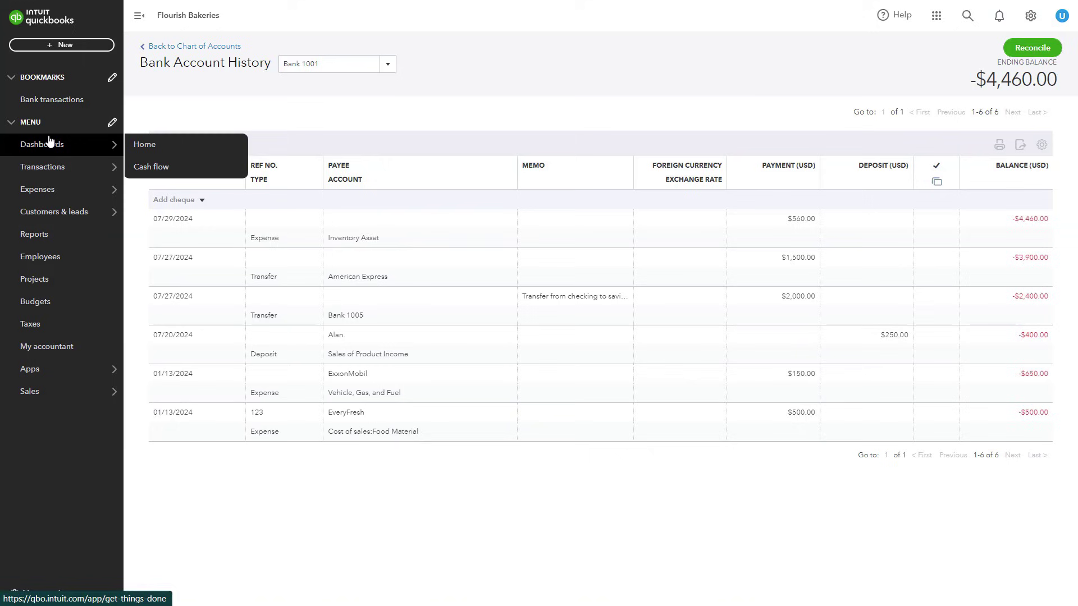
pyautogui.click(140, 144)
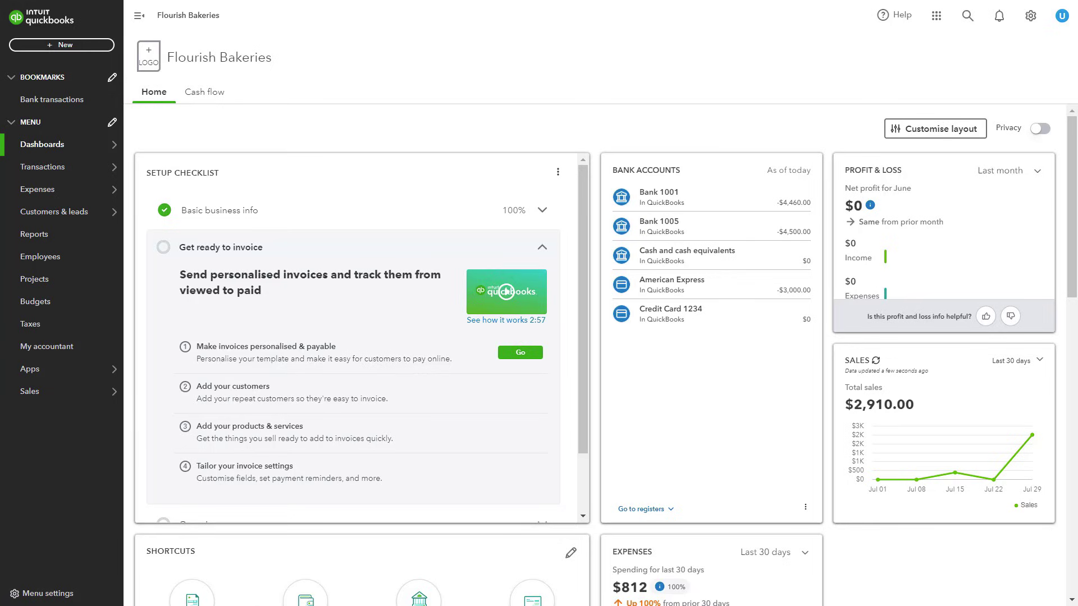
# Step: Start a Receive Payment for the second customer, showing invoice 1005 at 600.00
pyautogui.click(81, 48)
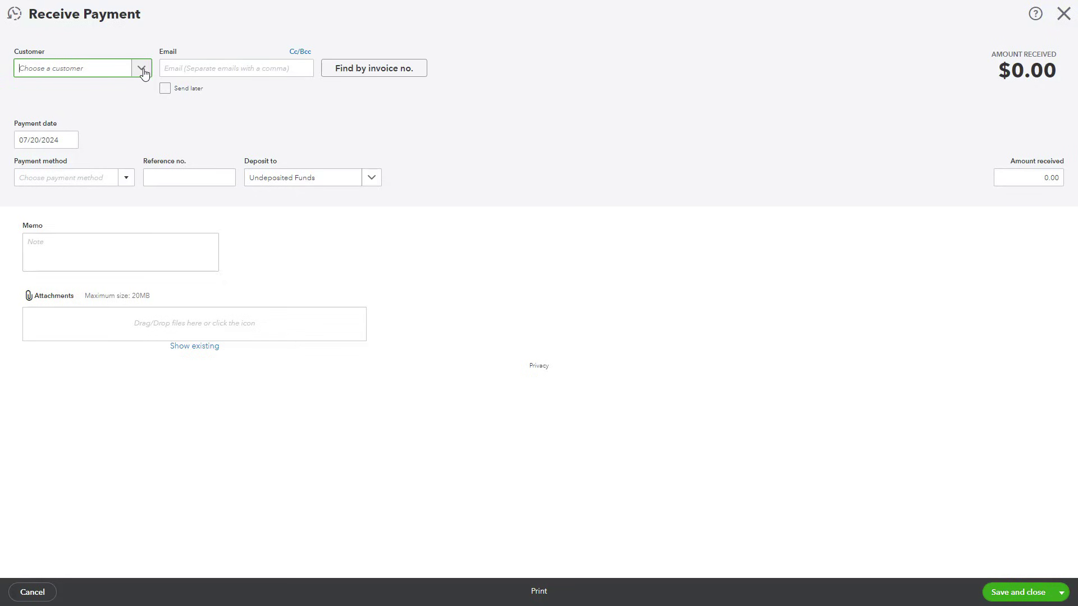
pyautogui.click(144, 69)
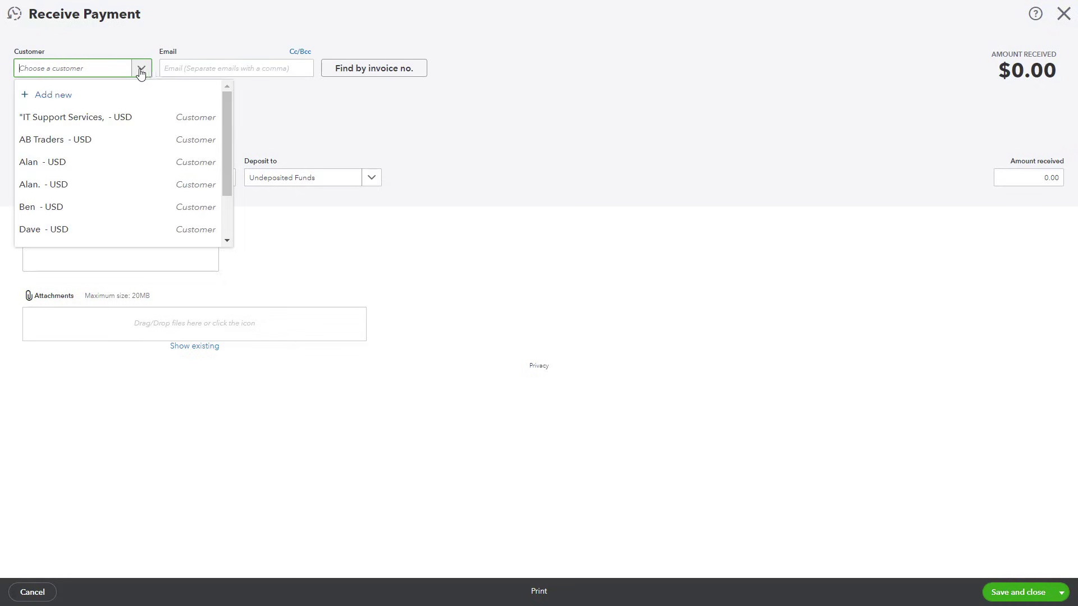
pyautogui.click(107, 169)
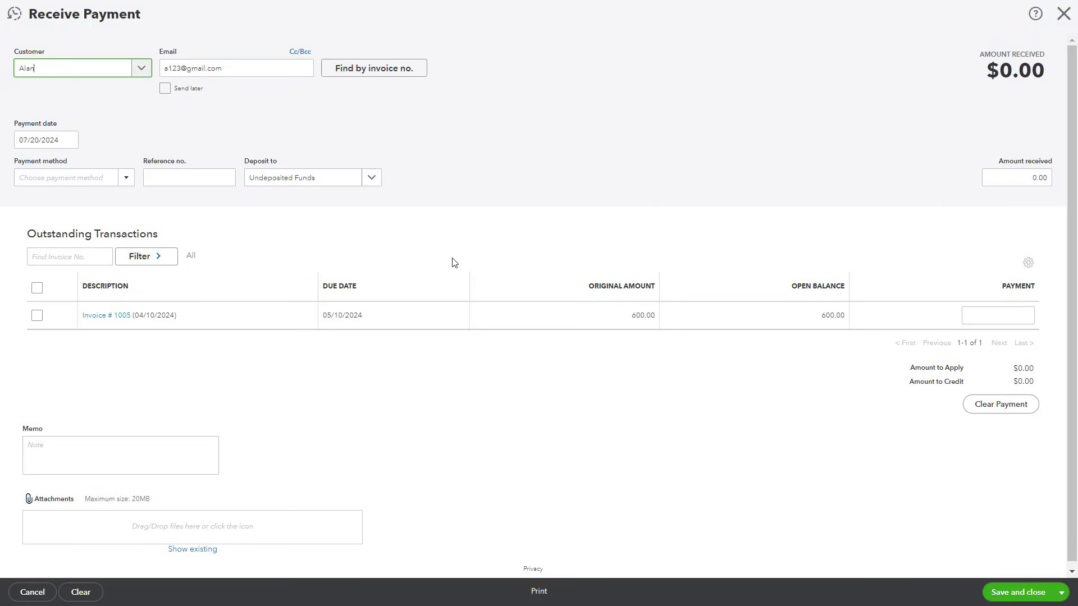
# Step: Set payment method Cheque, reference 145, and deposit account Bank 1001
pyautogui.click(126, 177)
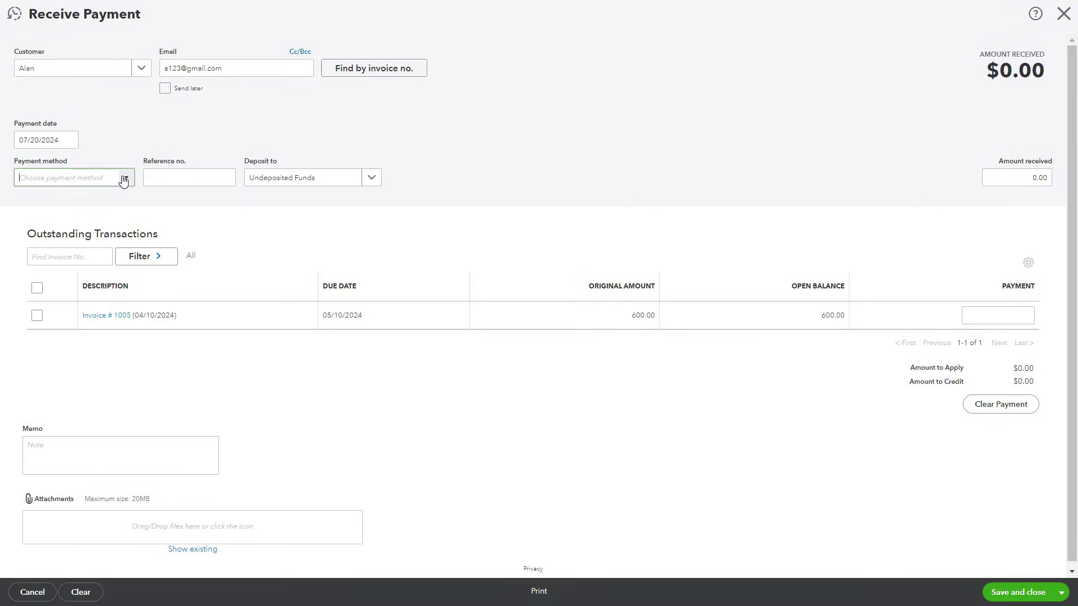
pyautogui.click(86, 235)
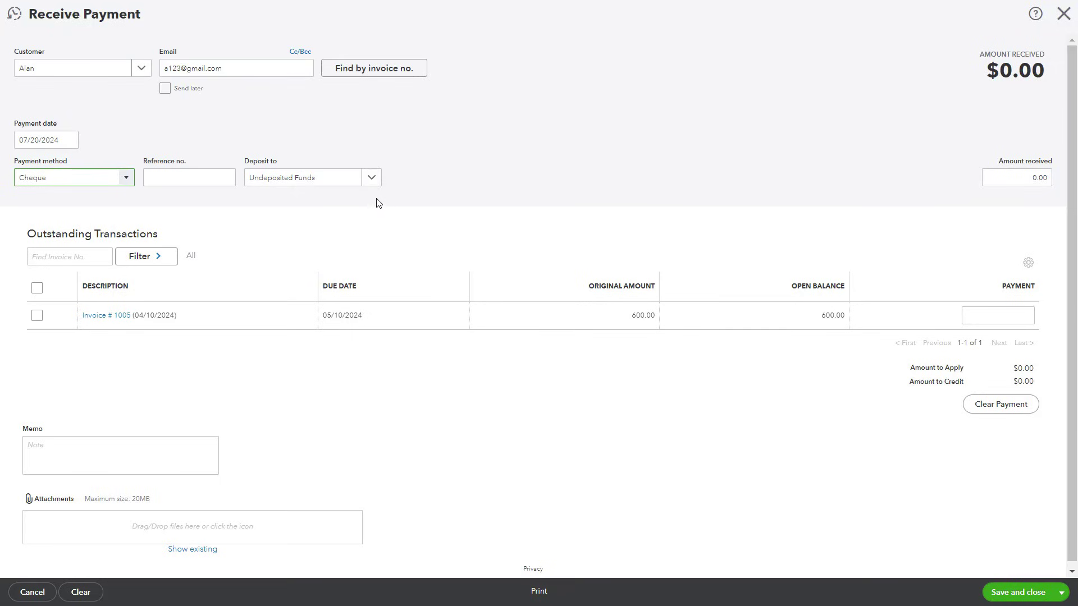
pyautogui.click(180, 171)
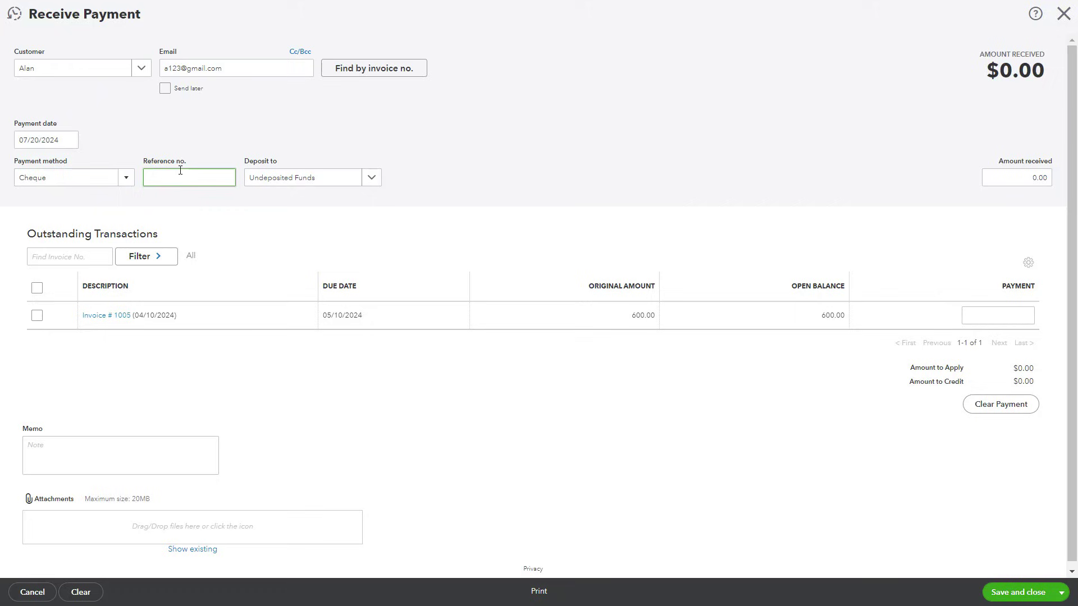
pyautogui.write('145')
pyautogui.click(378, 184)
pyautogui.click(293, 228)
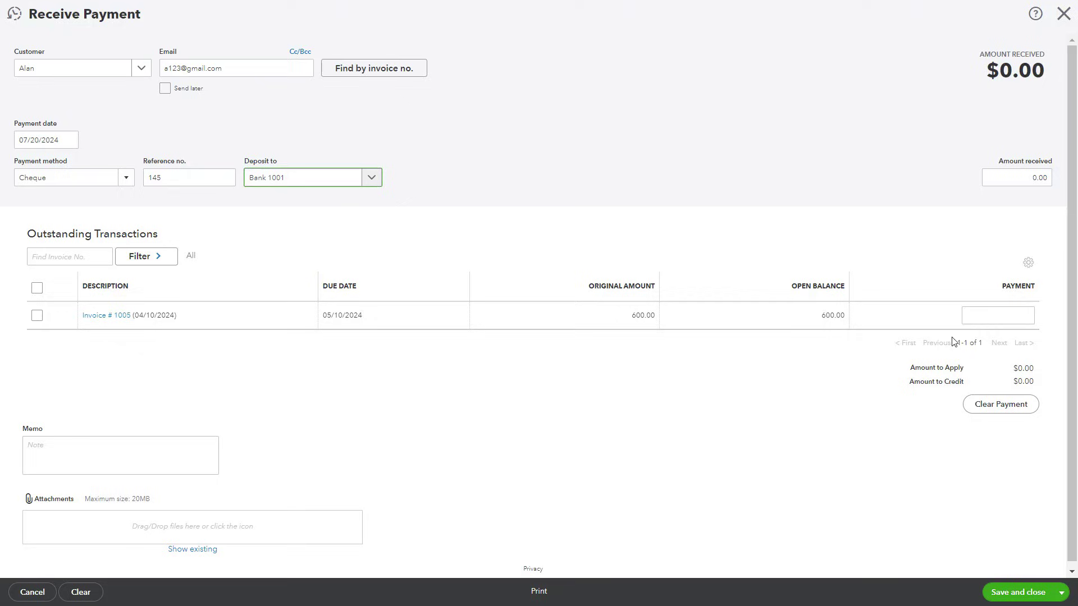
# Step: Apply 275.00 received to invoice 1005 and save the payment
pyautogui.click(1022, 176)
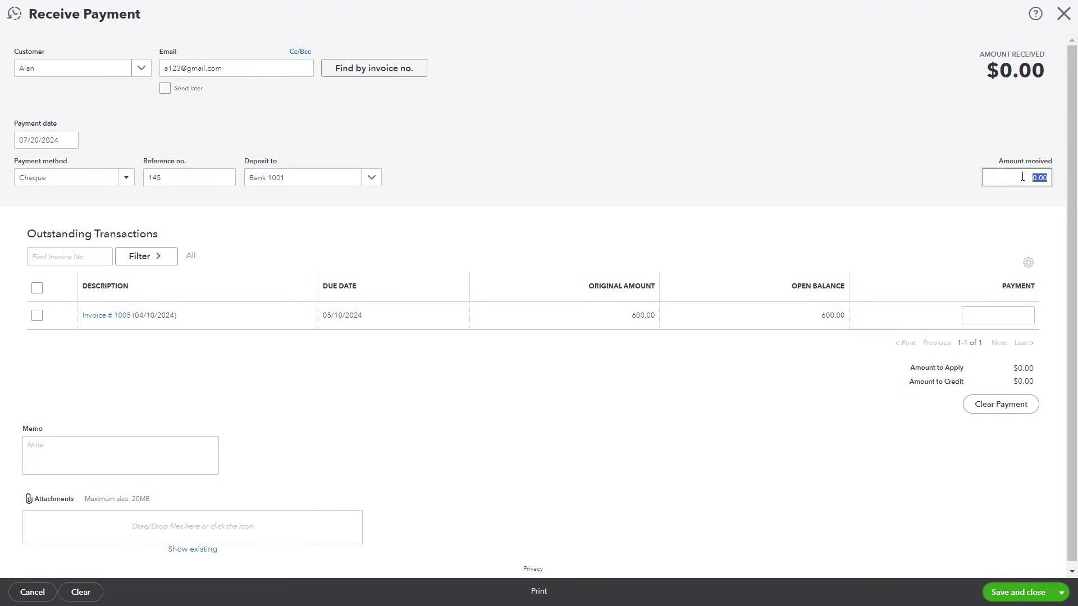
pyautogui.write('275')
pyautogui.click(863, 395)
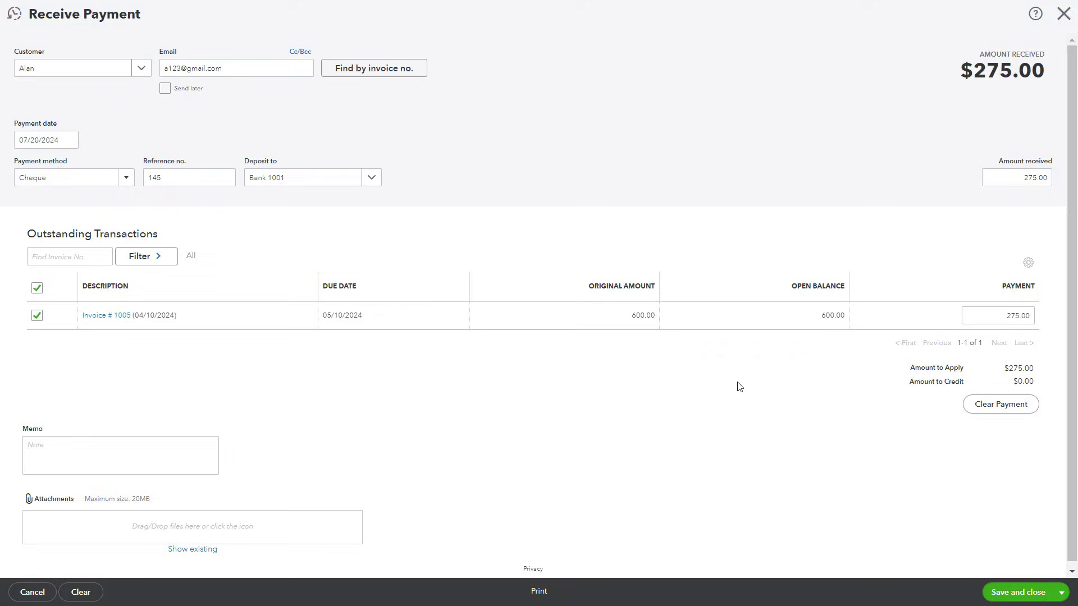
pyautogui.click(1016, 596)
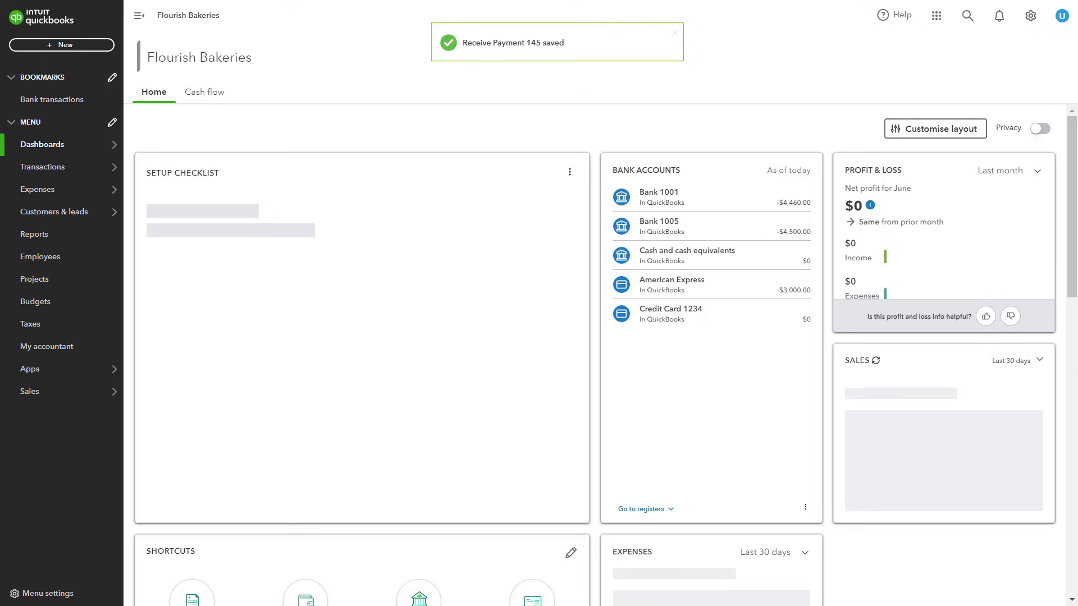
# Step: Start a new payment from Ben and enter $600.00 received, leaving his invoices unticked
pyautogui.click(78, 47)
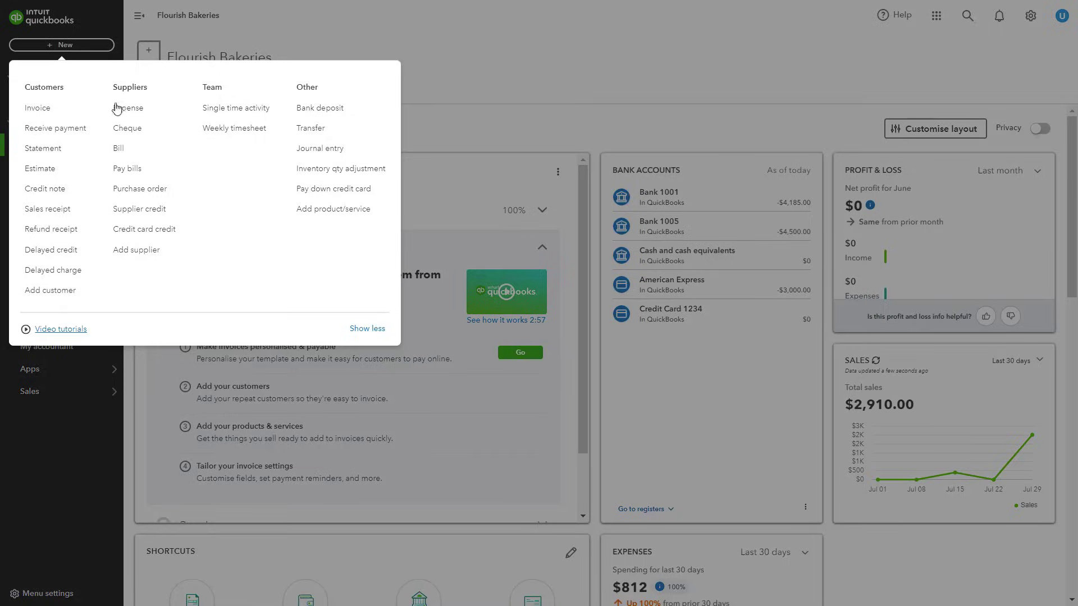
pyautogui.click(81, 131)
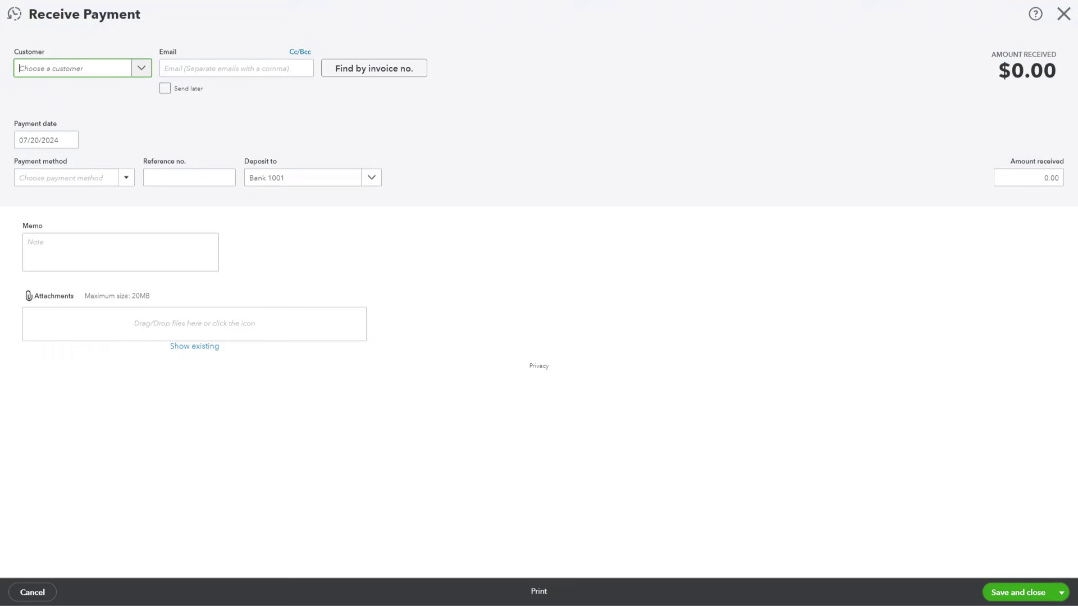
pyautogui.click(96, 210)
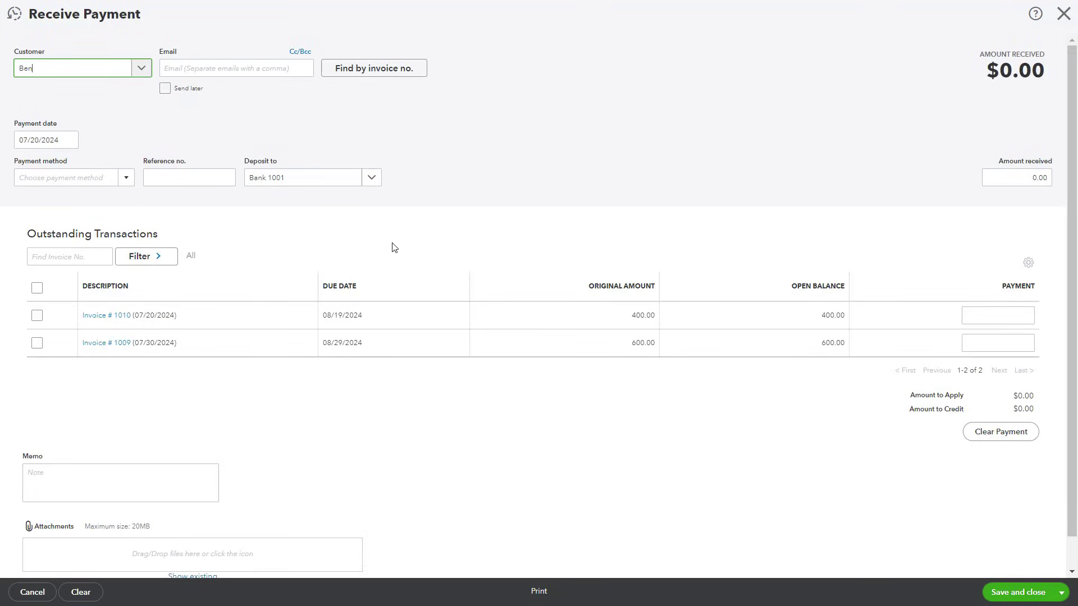
pyautogui.click(37, 287)
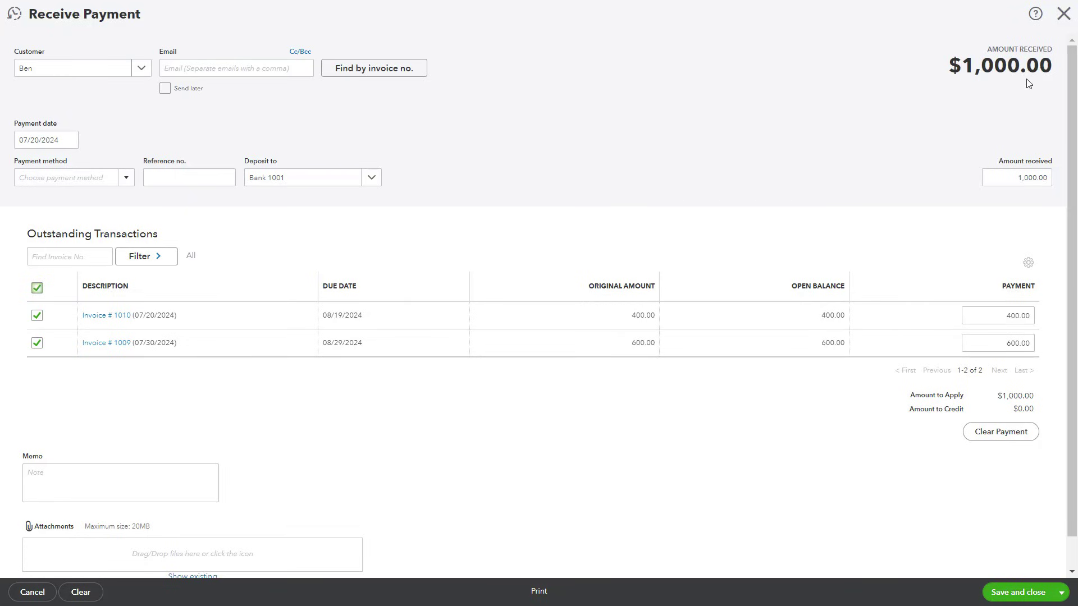
pyautogui.click(37, 289)
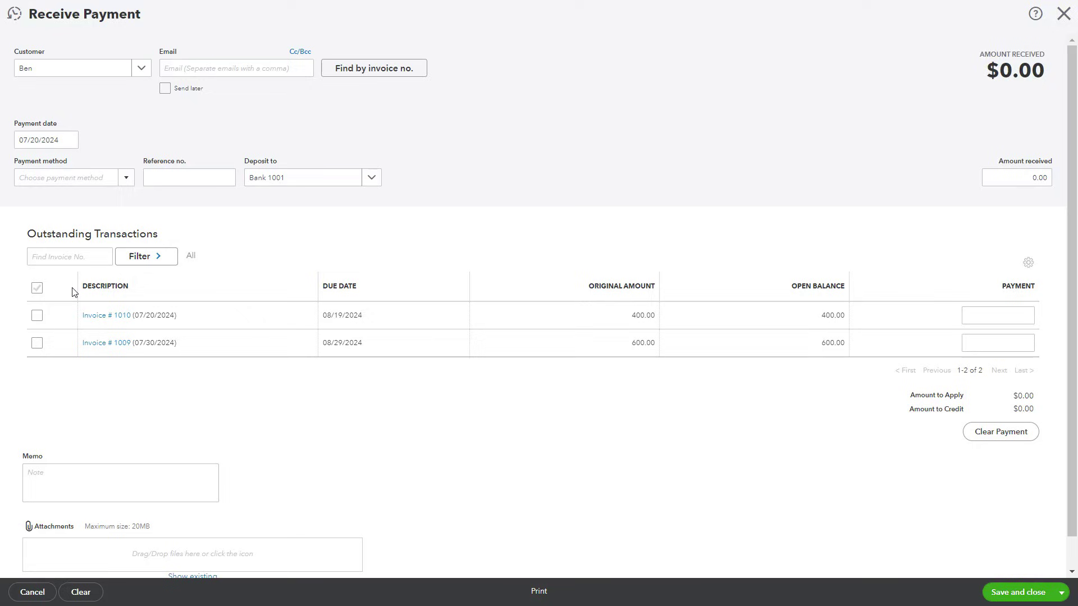
pyautogui.click(1012, 179)
pyautogui.write('600')
pyautogui.click(981, 224)
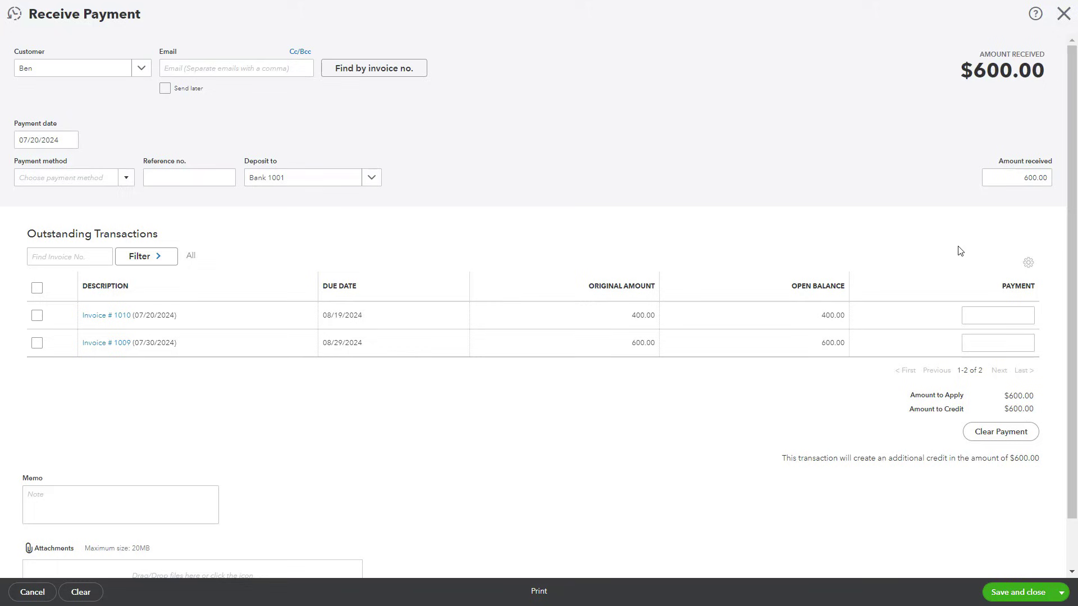
# Step: Apply the full $600.00 to Invoice # 1009, leaving Invoice # 1010 with no payment
pyautogui.click(1010, 313)
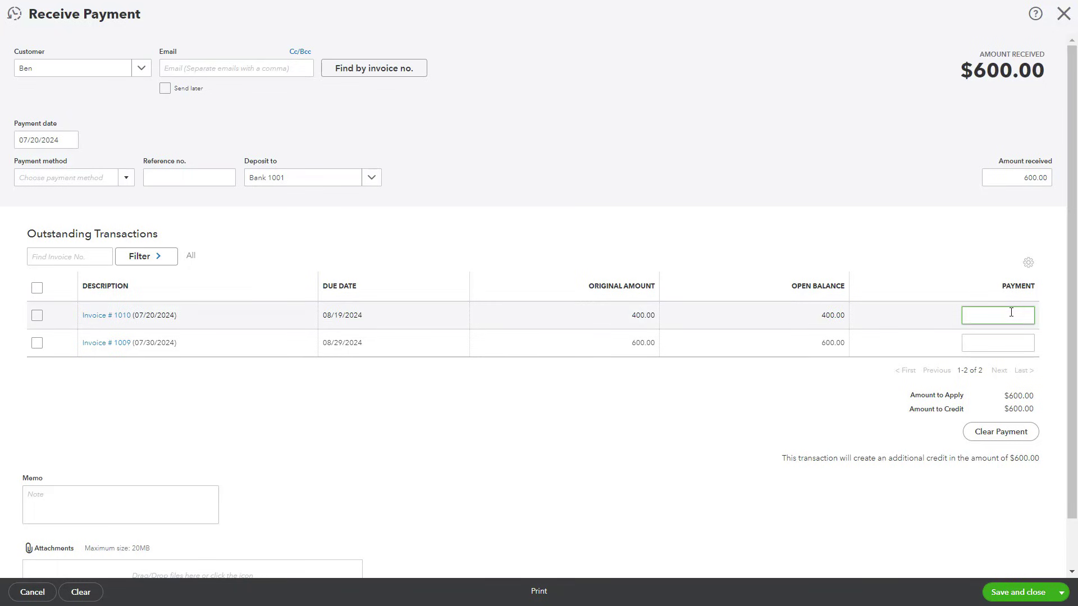
pyautogui.write('300')
pyautogui.click(1026, 337)
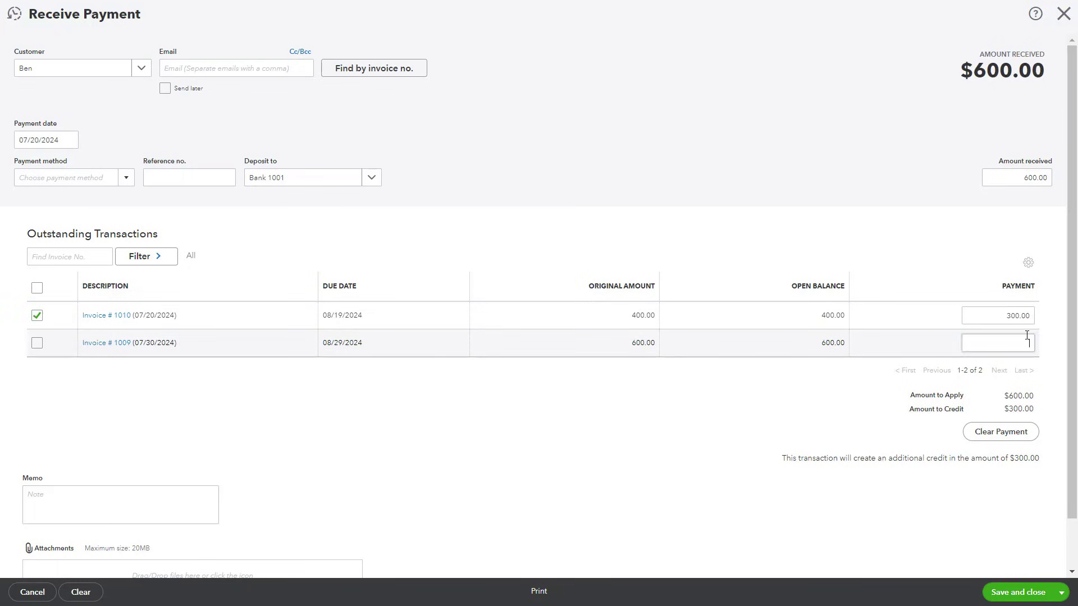
pyautogui.write('300')
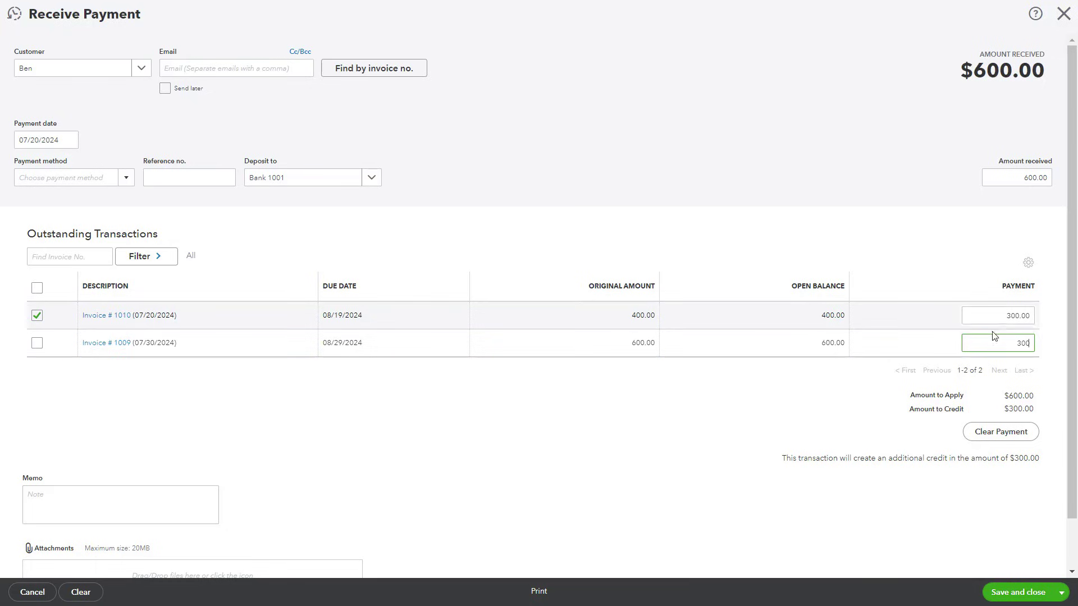
pyautogui.moveTo(1031, 315); pyautogui.dragTo(952, 318)
pyautogui.press('BackSpace')
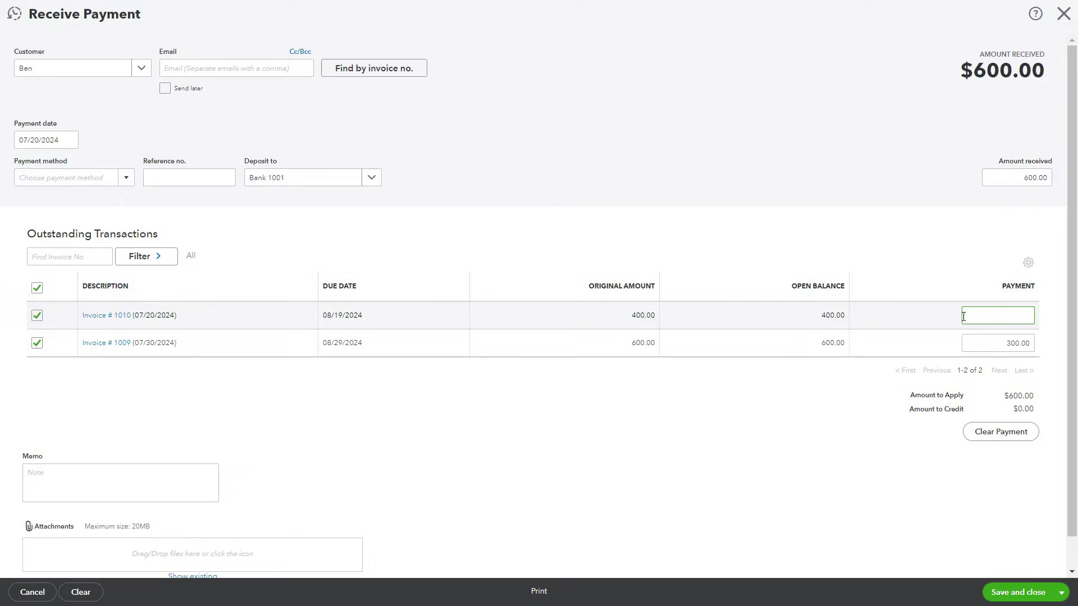
pyautogui.moveTo(1032, 343); pyautogui.dragTo(980, 325)
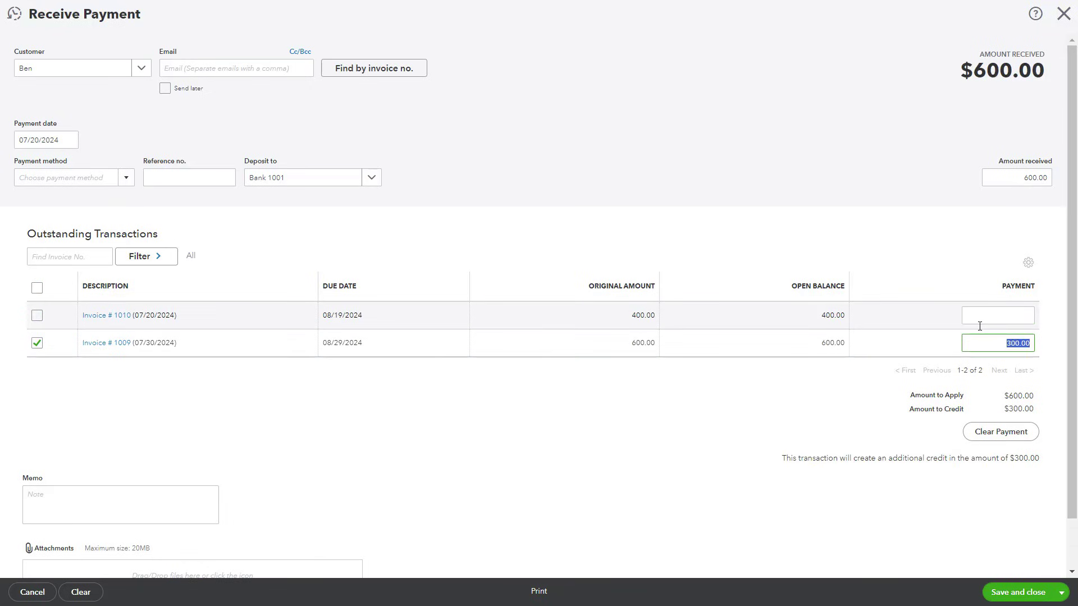
pyautogui.write('600')
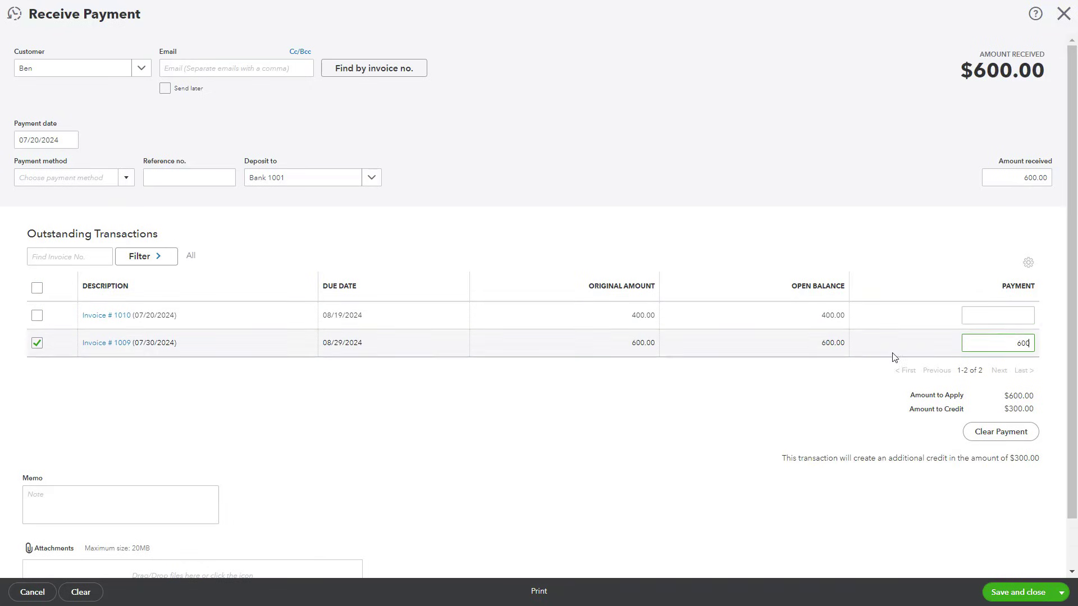
pyautogui.click(793, 404)
pyautogui.click(1012, 347)
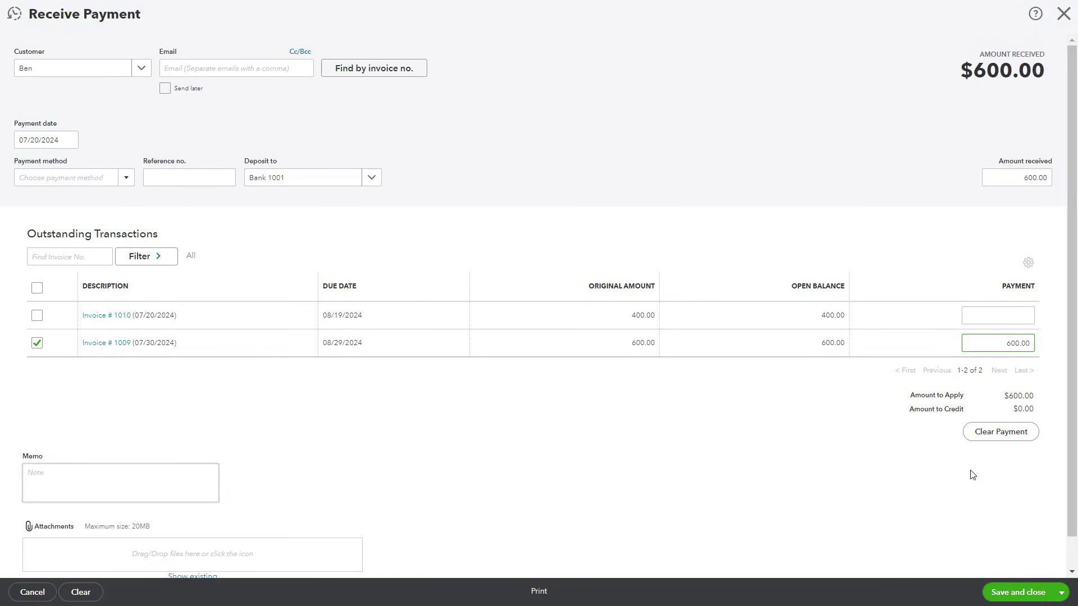
# Step: Set the payment method to Cheque with reference 1234 and save the payment
pyautogui.click(126, 177)
pyautogui.click(126, 178)
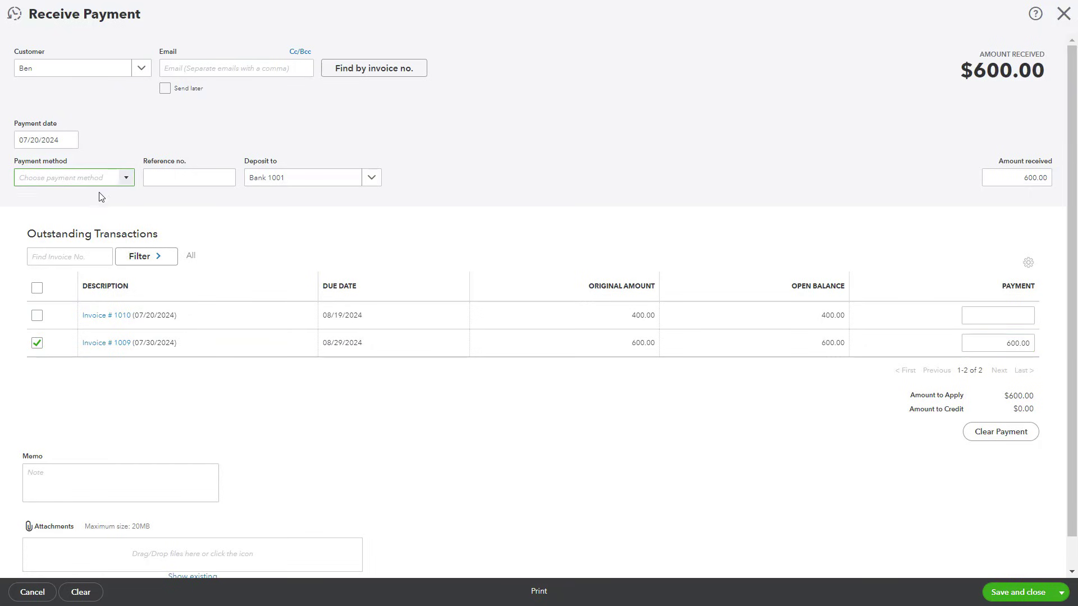
pyautogui.click(126, 177)
pyautogui.click(93, 238)
pyautogui.click(197, 175)
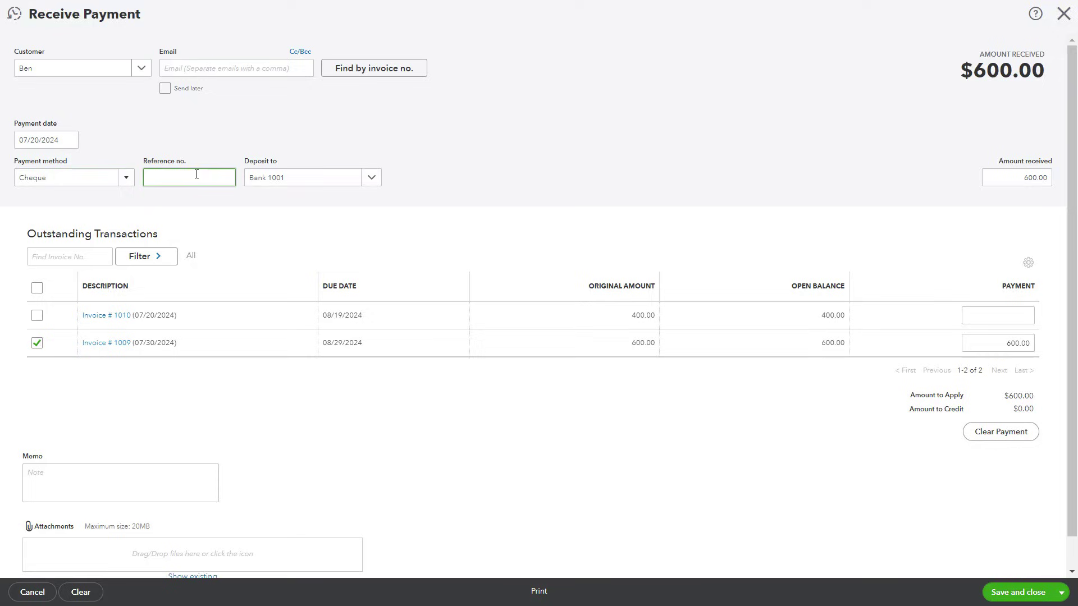
pyautogui.write('1234')
pyautogui.click(1009, 598)
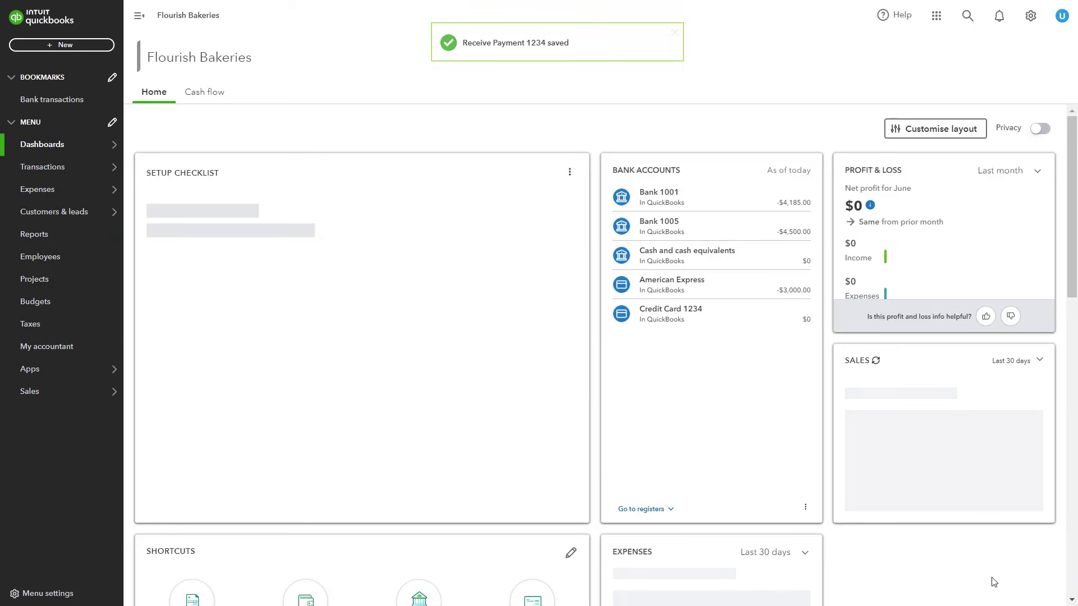